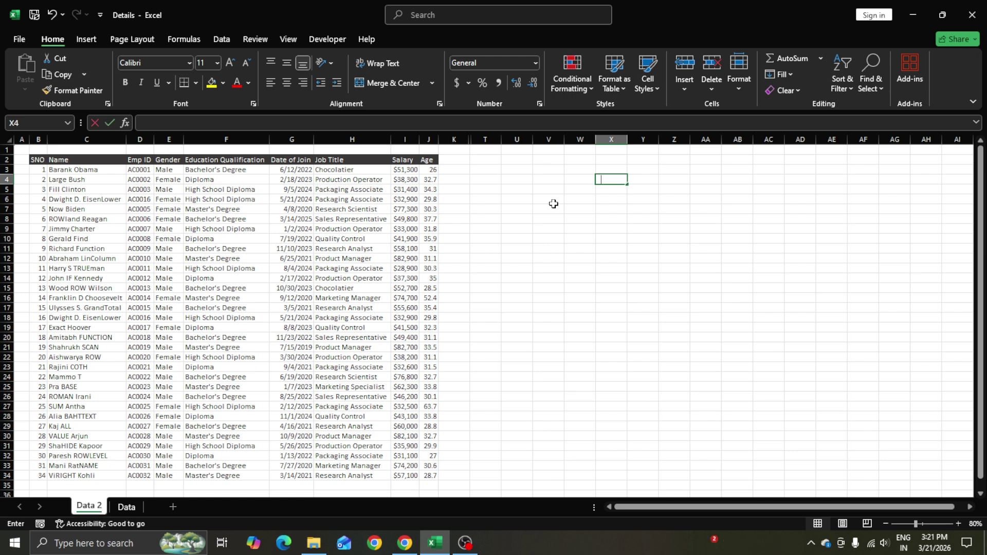
- Enter a COUNT formula in cell X4 over the Age values J3:J34, then select that range to compare
text(=count)
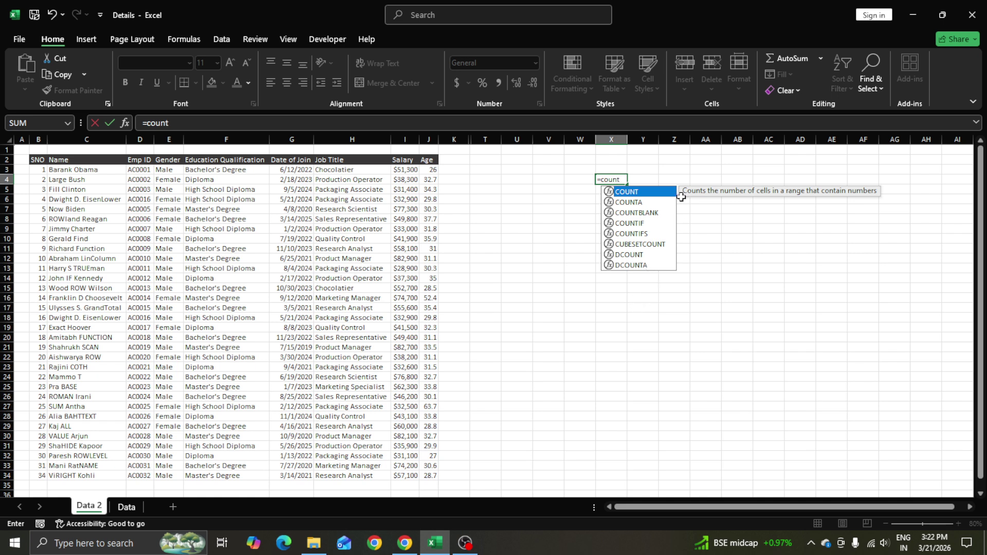
double_click(662, 193)
drag(429, 170, 430, 476)
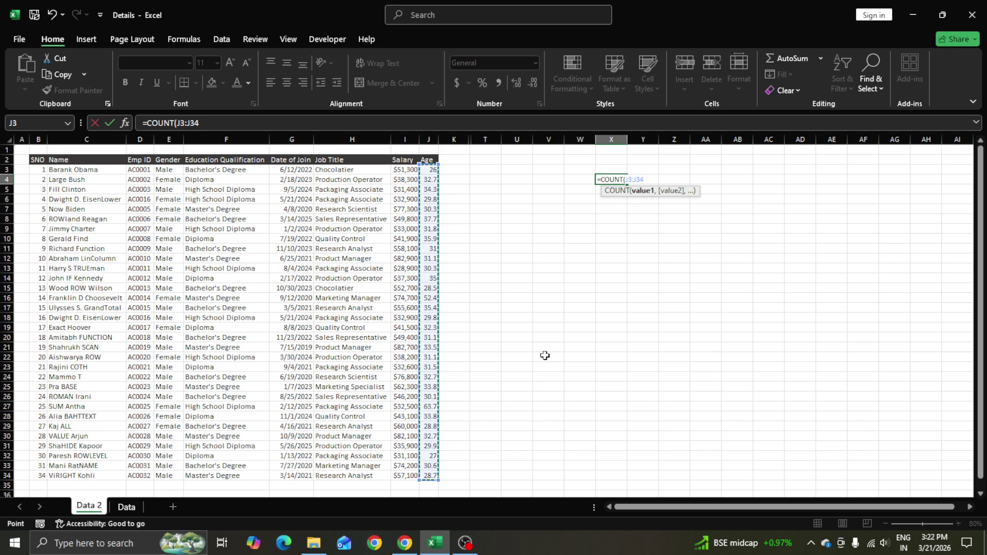
key(Return)
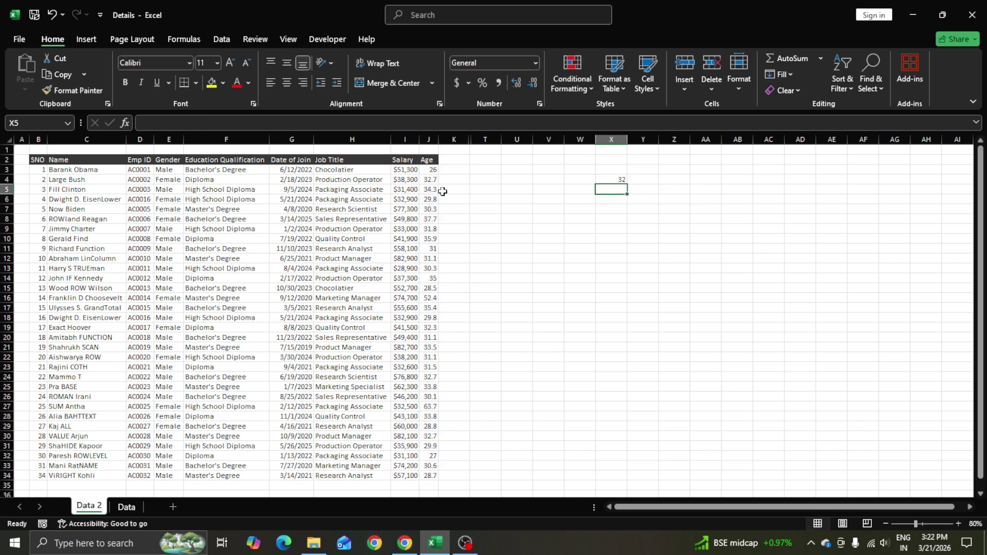
drag(431, 171, 431, 477)
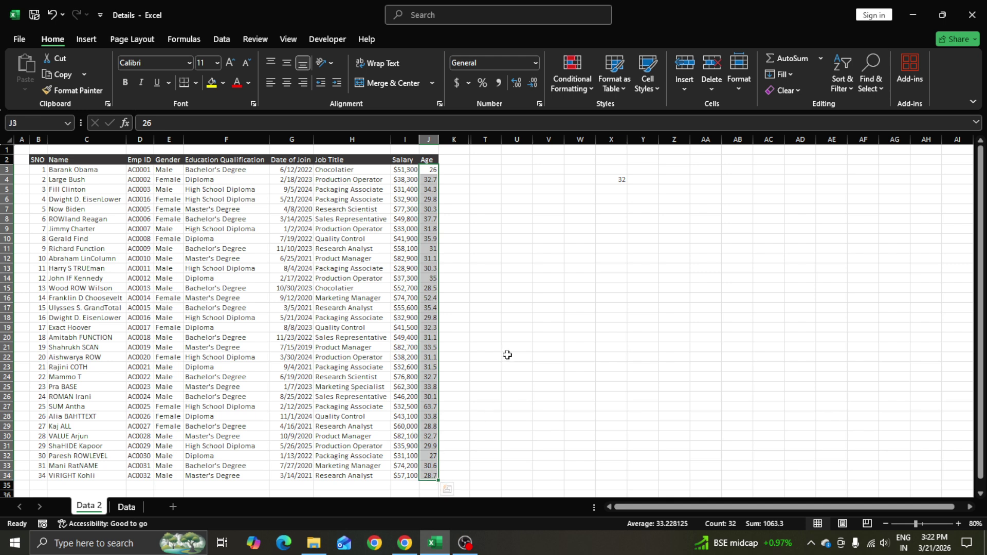
- Replace the formula in cell X4 with a COUNT over the Job Title range H3:H34
click(608, 179)
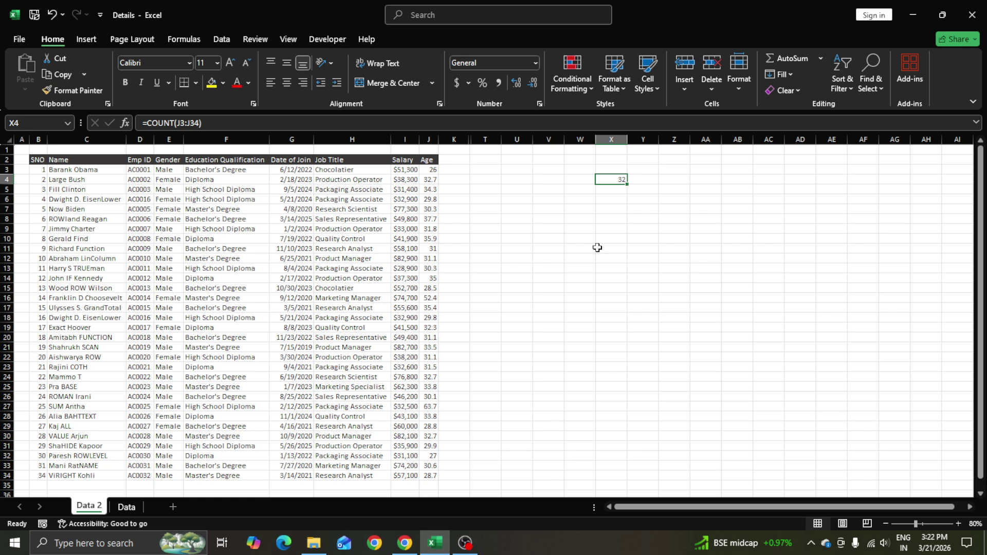
text(=)
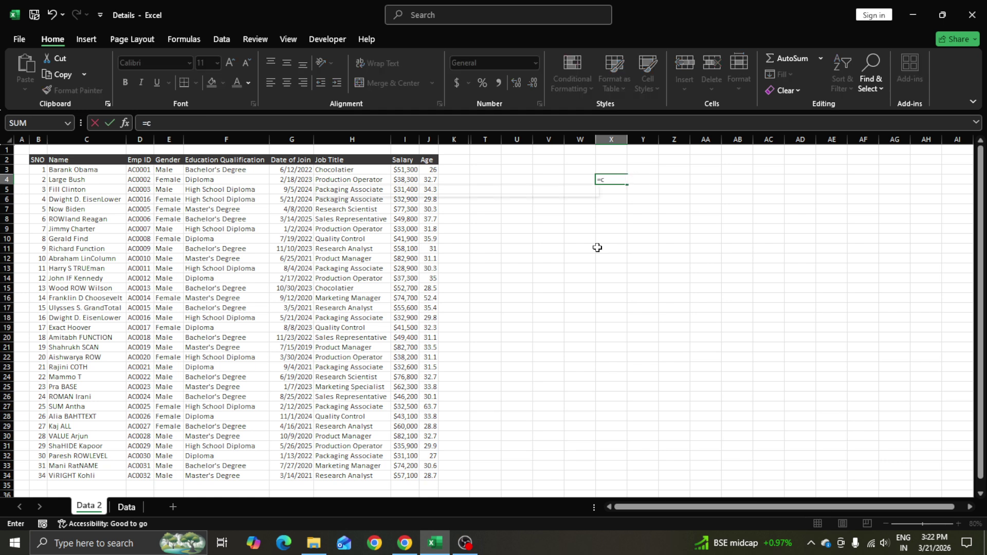
text(coun)
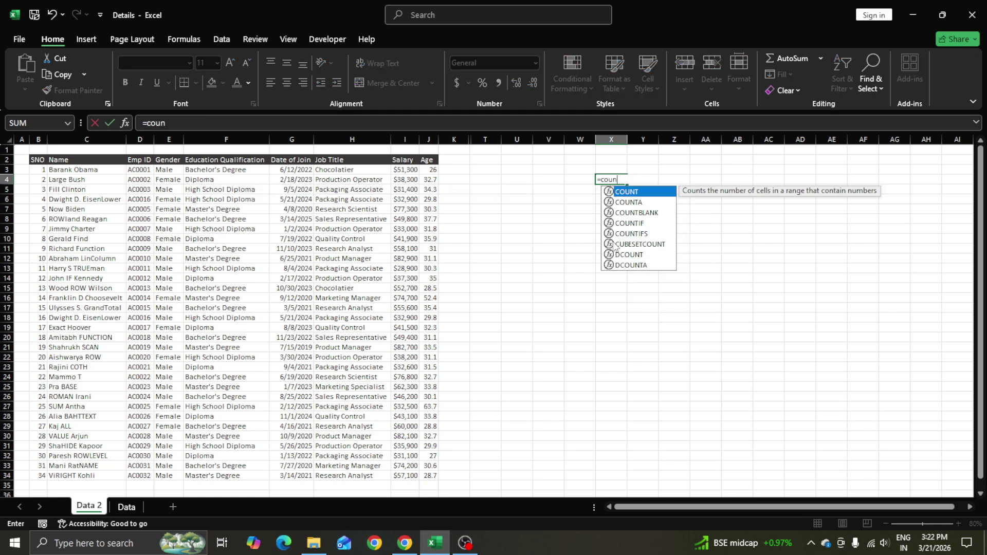
click(639, 206)
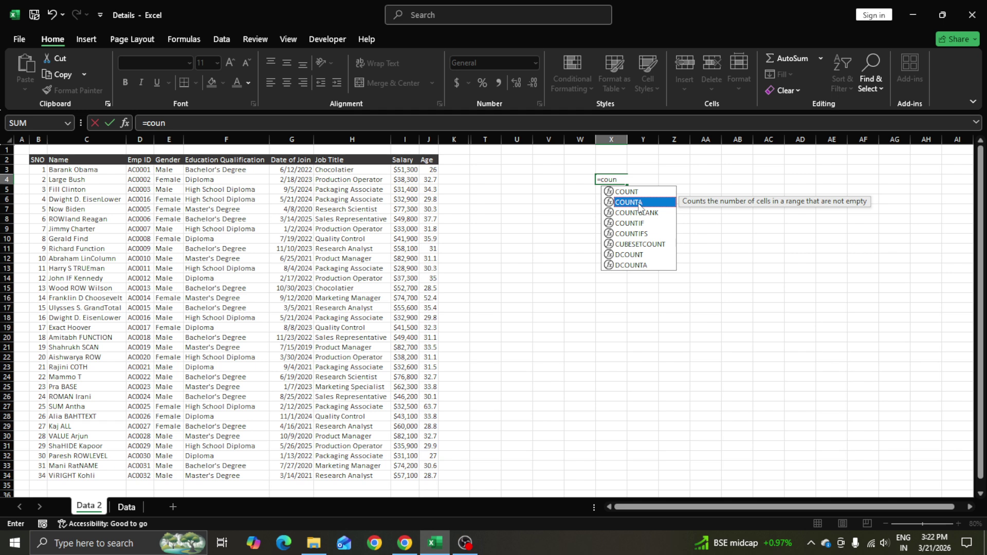
double_click(627, 192)
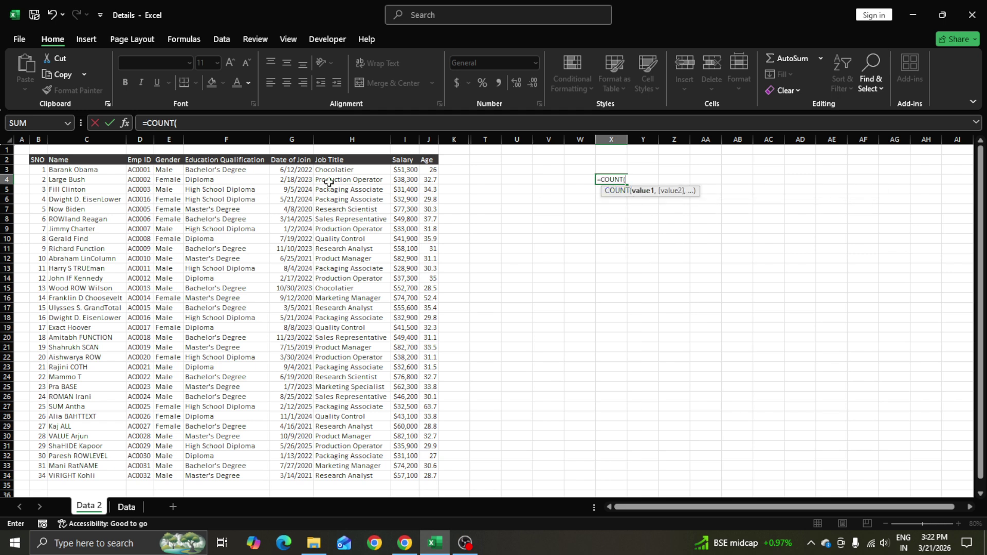
drag(331, 171, 336, 479)
key(Return)
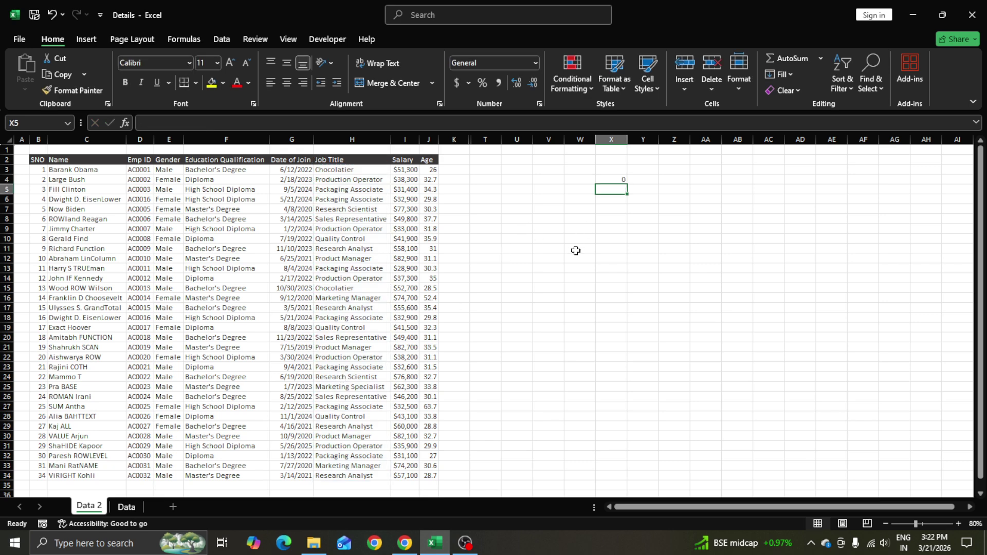
- Replace the formula in cell X4 with a COUNTA over the Job Title range H3:H34
key(Up)
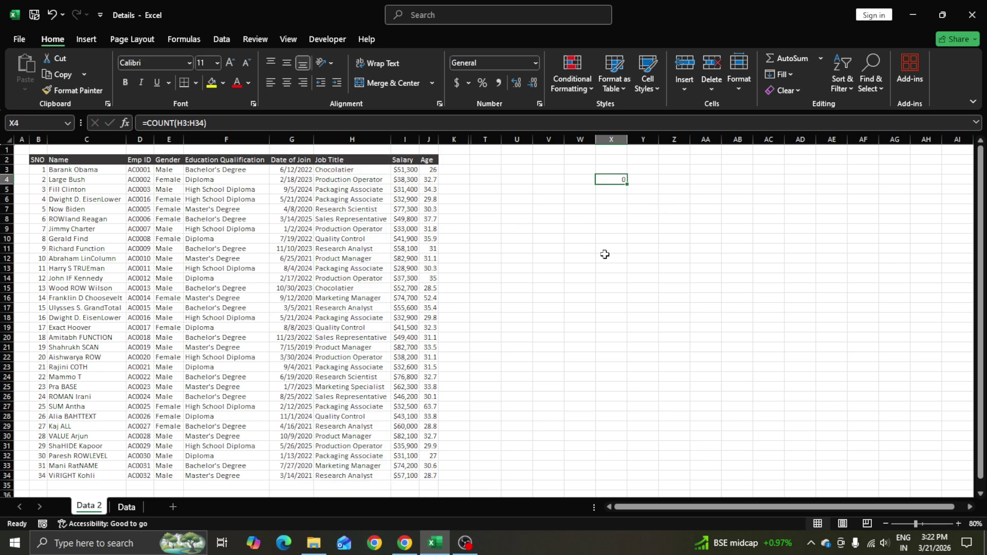
text(=)
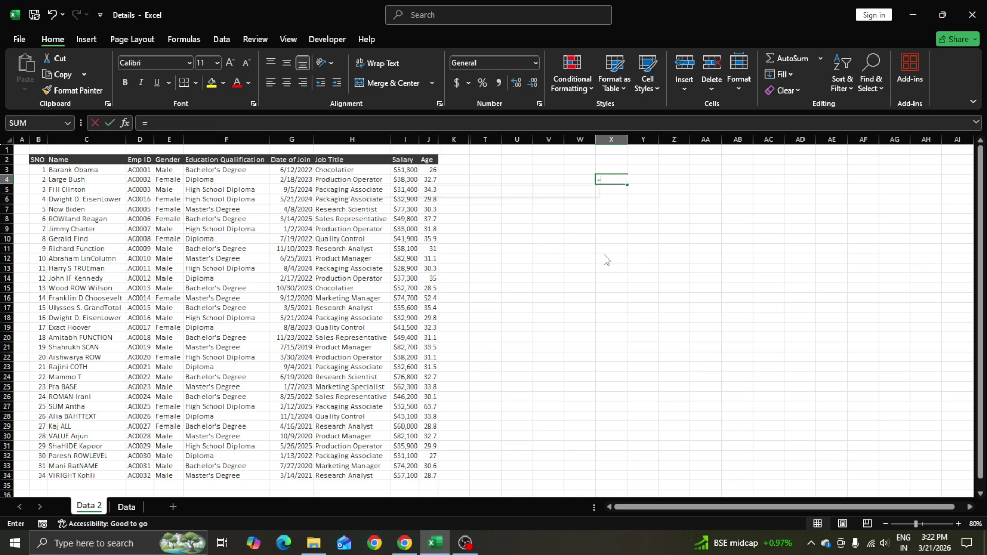
text(coun)
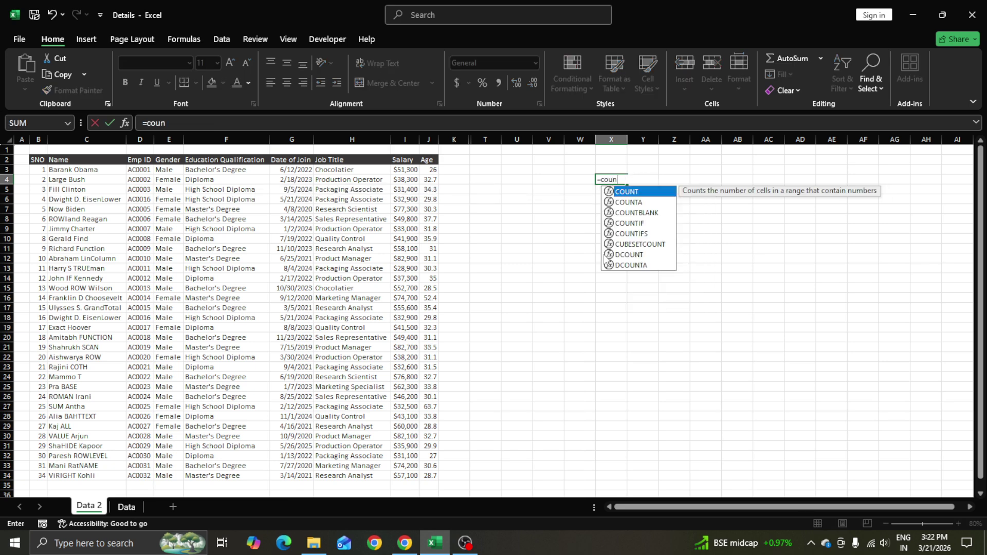
click(635, 204)
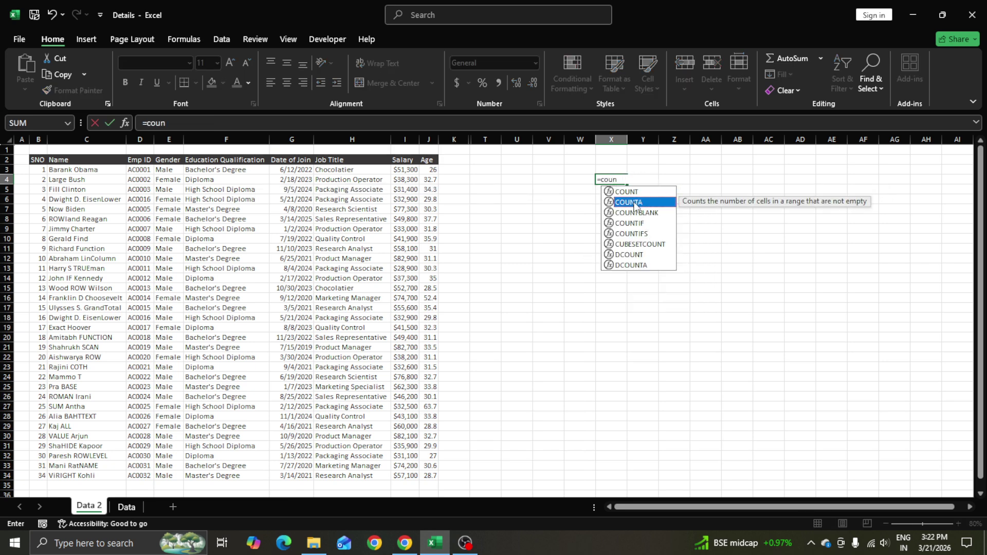
double_click(635, 203)
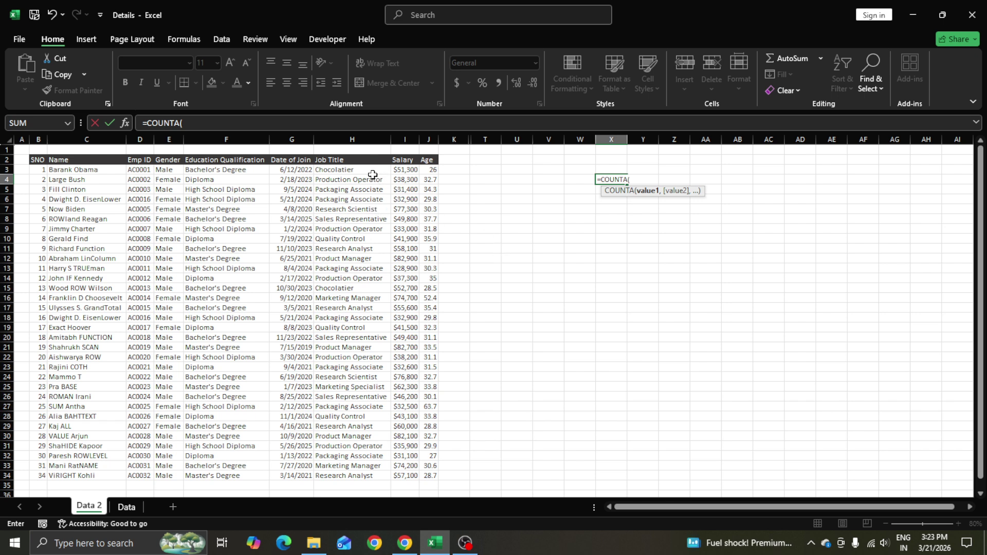
drag(375, 172, 372, 476)
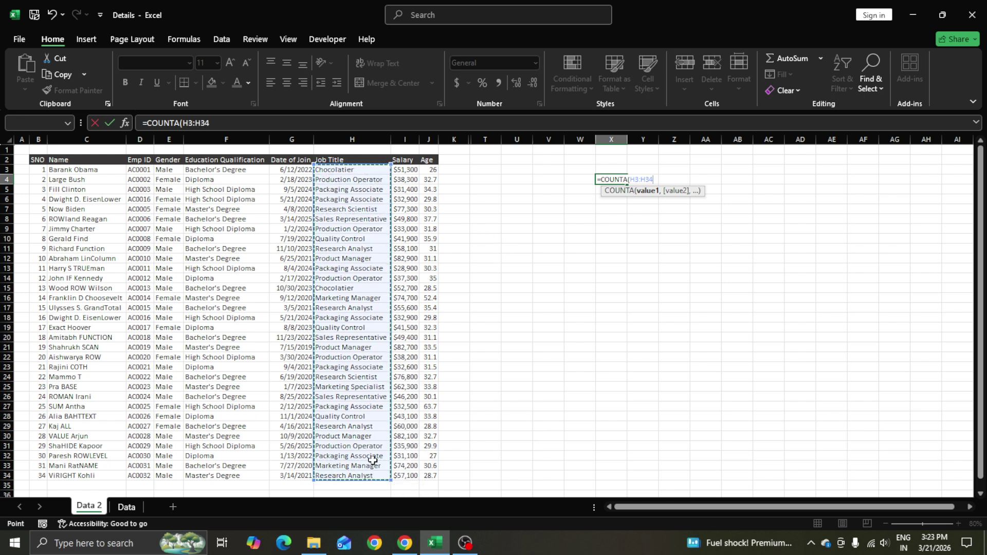
key(Return)
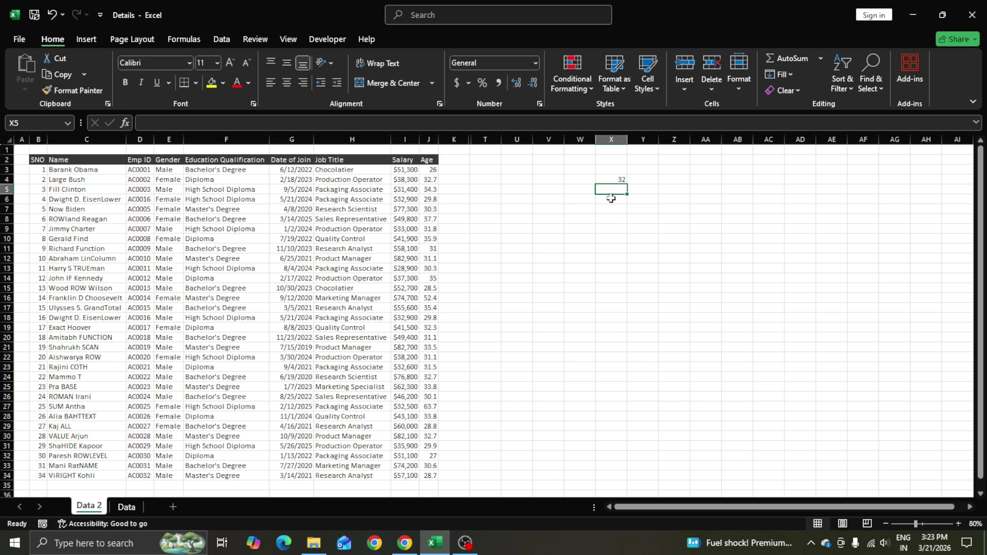
- Clear the COUNTA formula from cell X4, leaving the cell empty
click(607, 177)
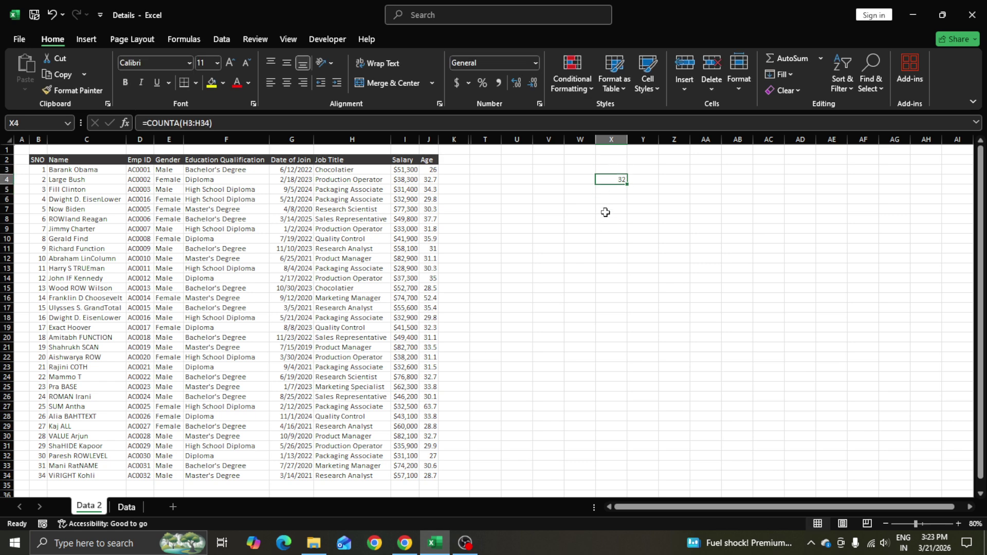
text(=coun)
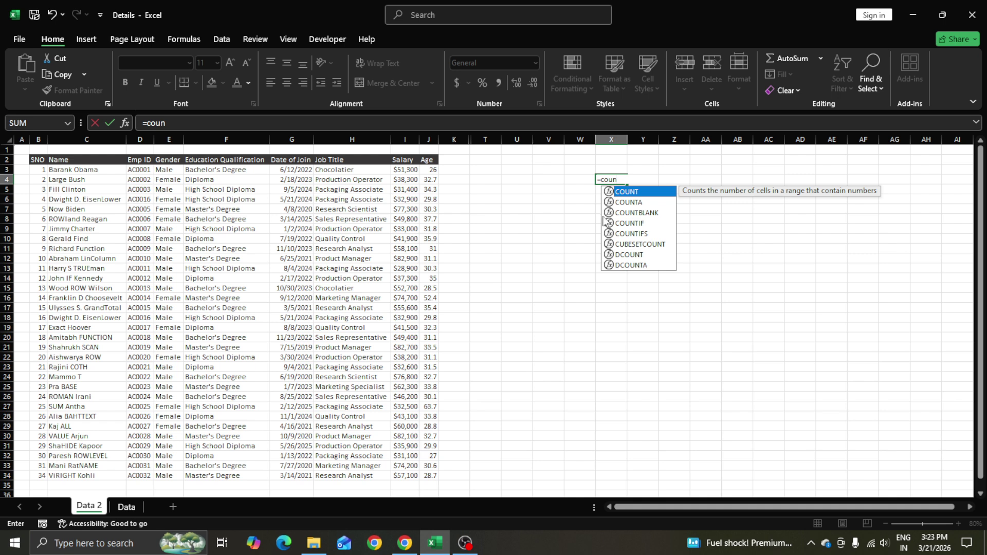
click(666, 213)
key(Escape)
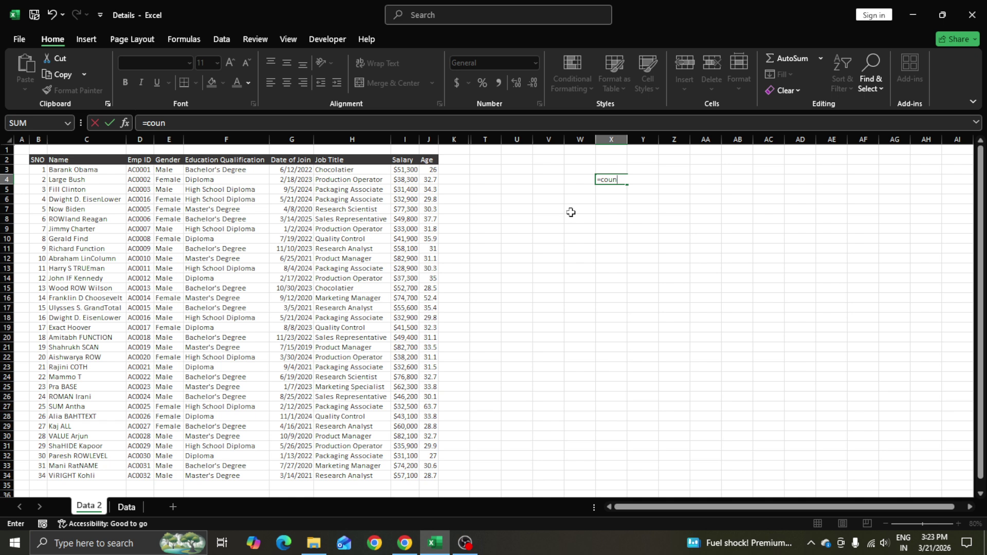
key(BackSpace)
key(BackSpace)
key(BackSpace)
key(BackSpace)
key(BackSpace)
click(560, 199)
- Delete the Salary values in cells I6, I12 and I16 to create blanks in the column
click(406, 199)
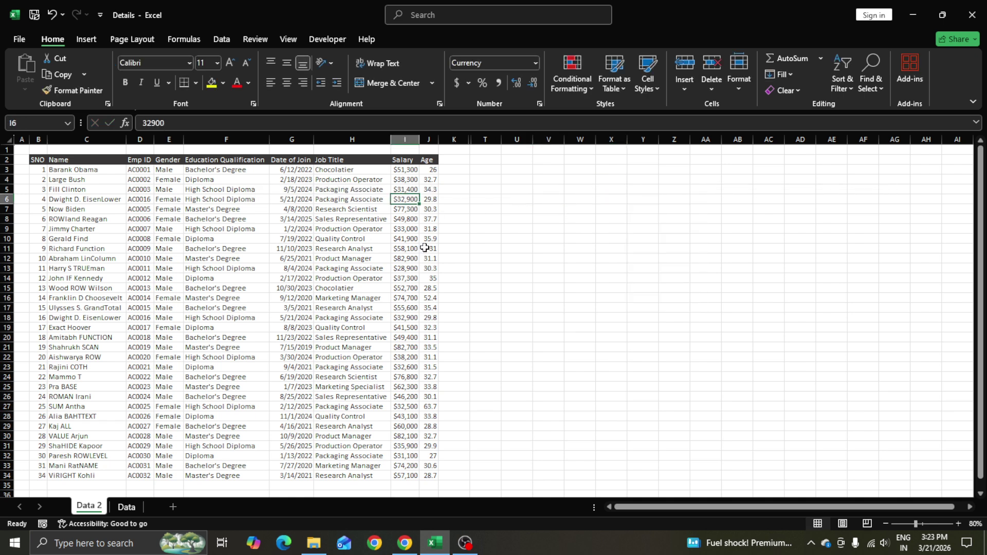
key(Delete)
click(412, 259)
key(Delete)
click(399, 302)
key(Delete)
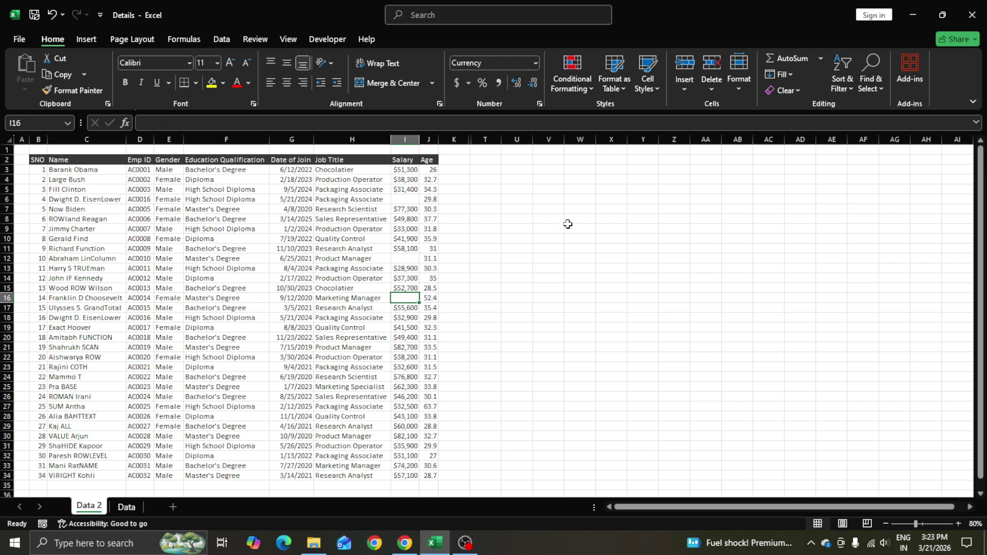
- Enter a COUNTBLANK formula in cell V6 over the Salary range I3:I34
click(569, 222)
click(562, 200)
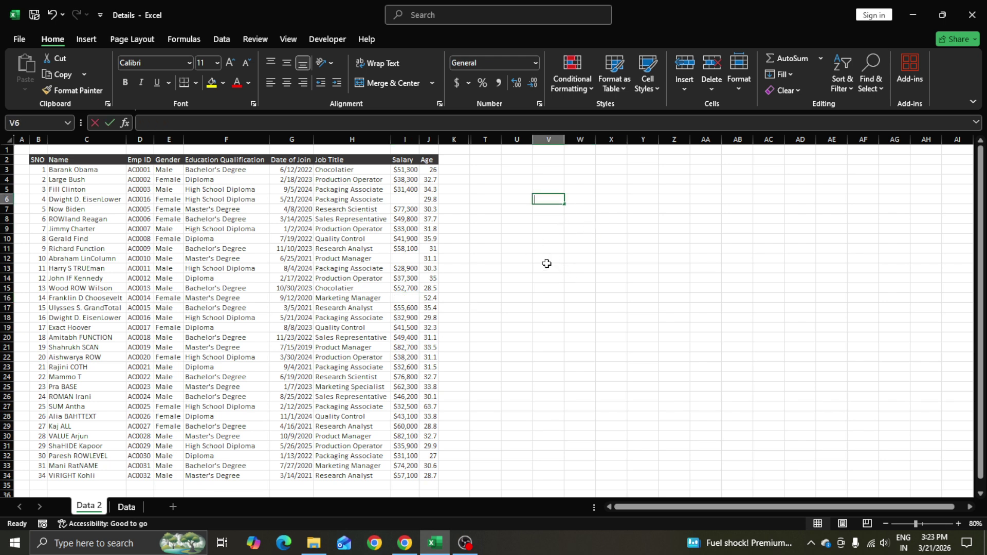
text(=cou)
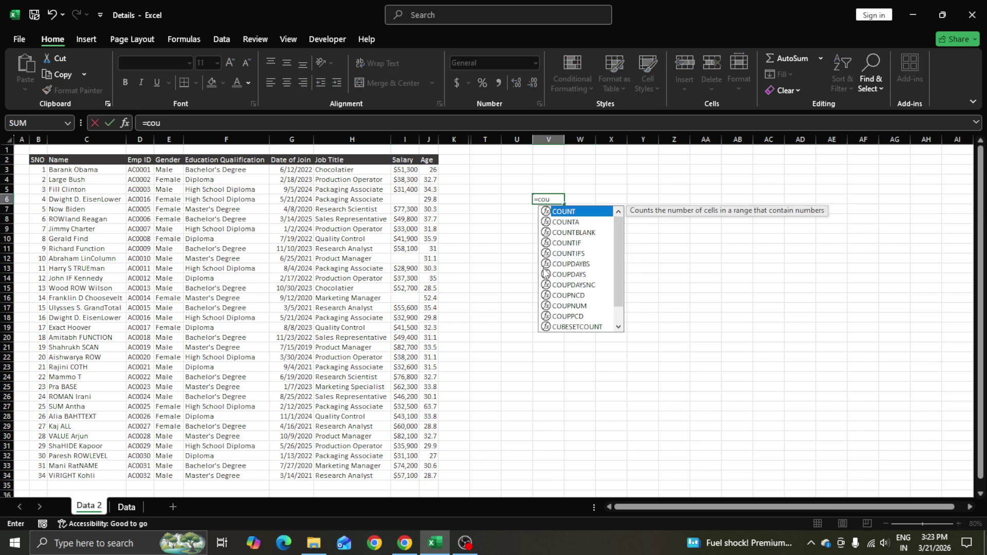
double_click(571, 233)
drag(409, 170, 406, 476)
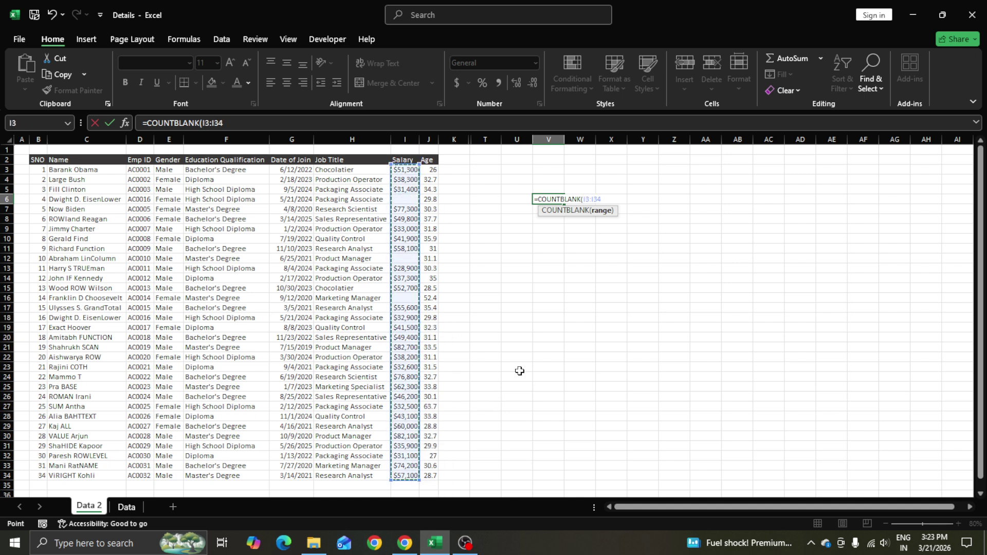
key(Return)
click(545, 200)
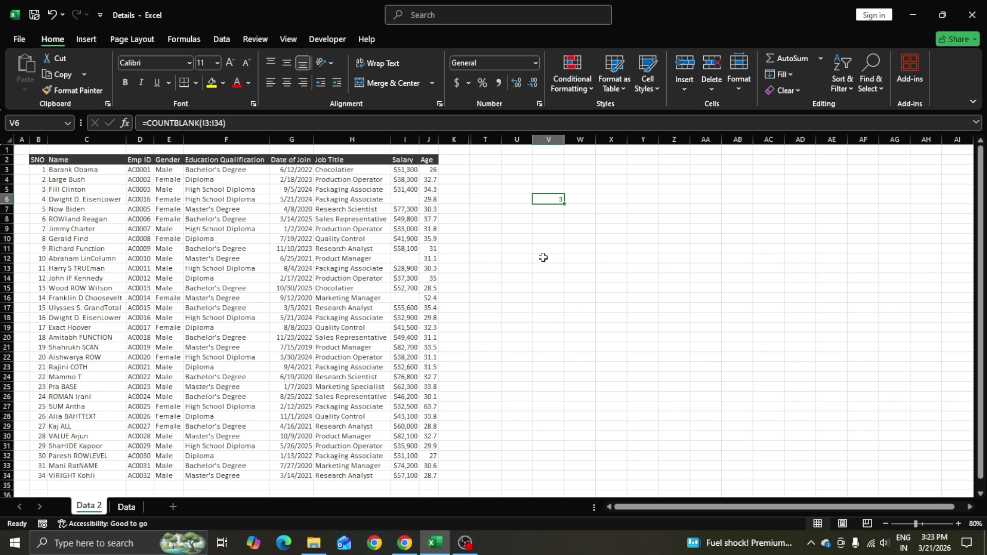
- Replace the COUNTBLANK formula in cell V6 with a COUNTIF over the Gender range E3:E34 using the criterion "Male"
key(Delete)
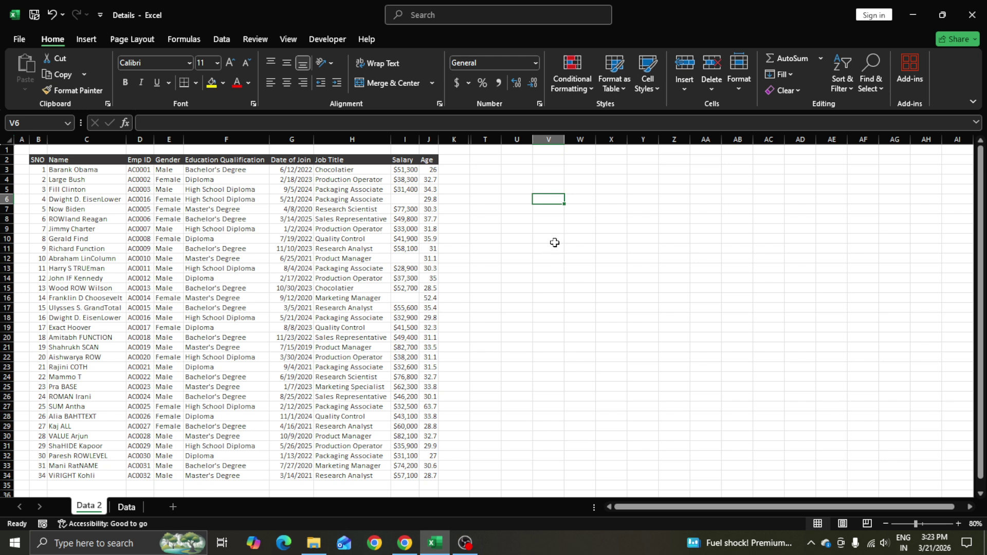
text(=c)
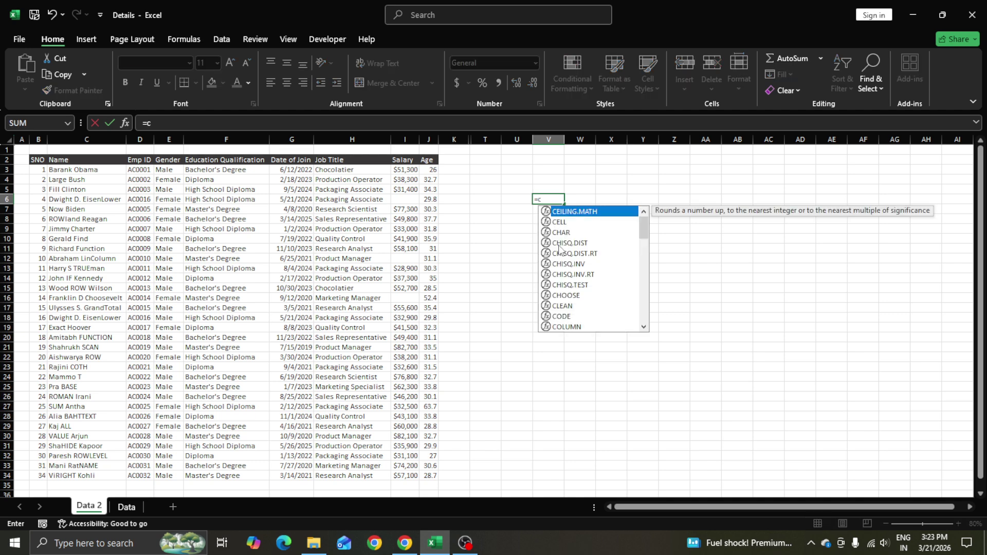
text(oun)
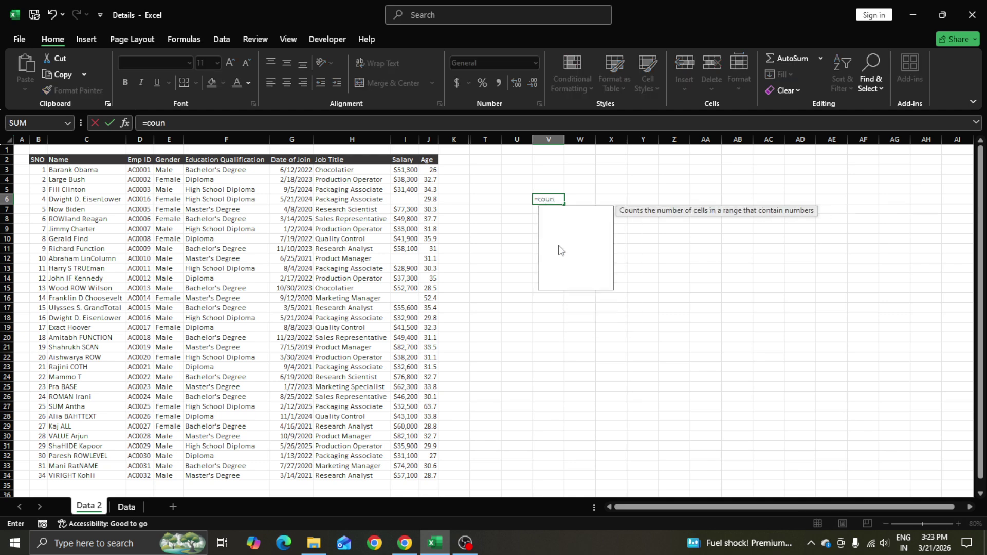
click(567, 244)
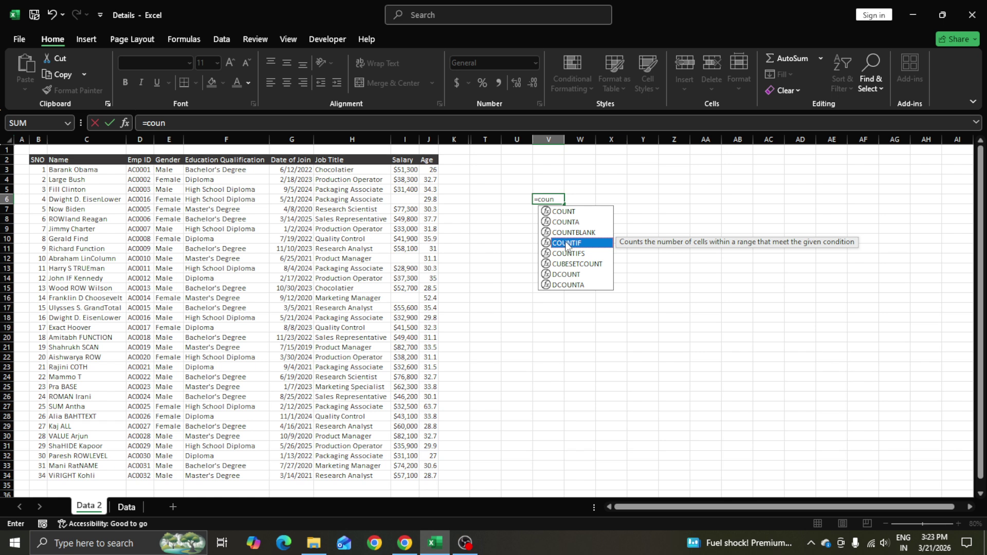
double_click(566, 243)
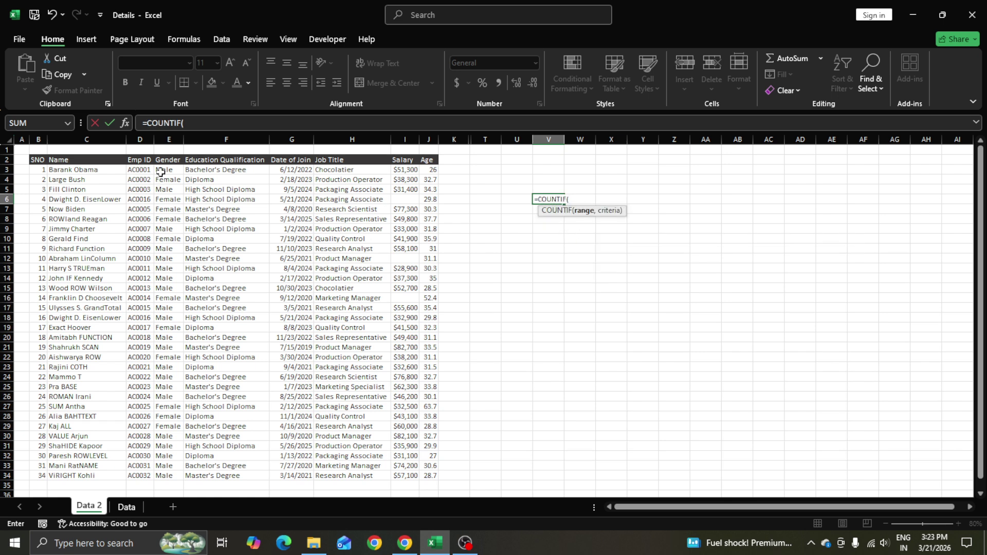
drag(160, 172, 164, 477)
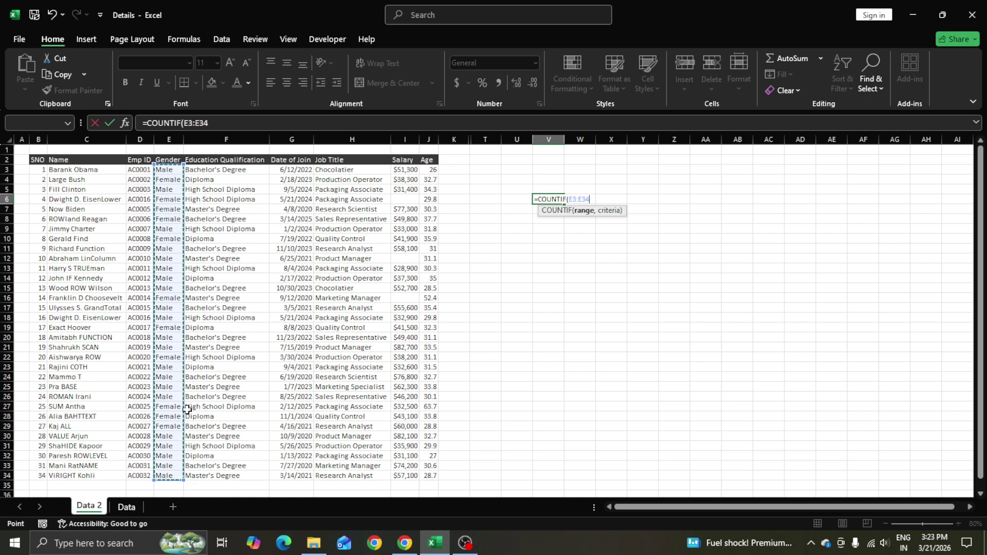
click(194, 124)
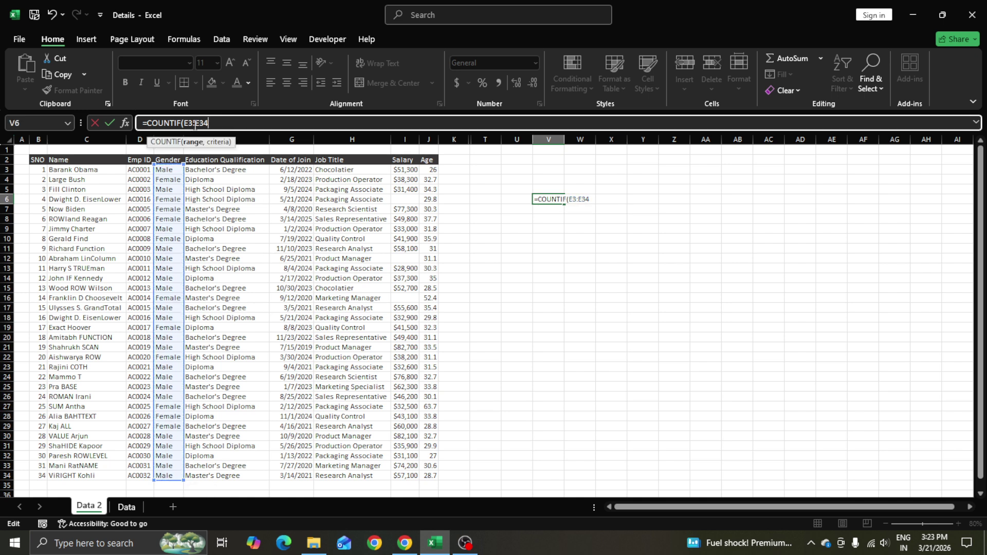
click(239, 122)
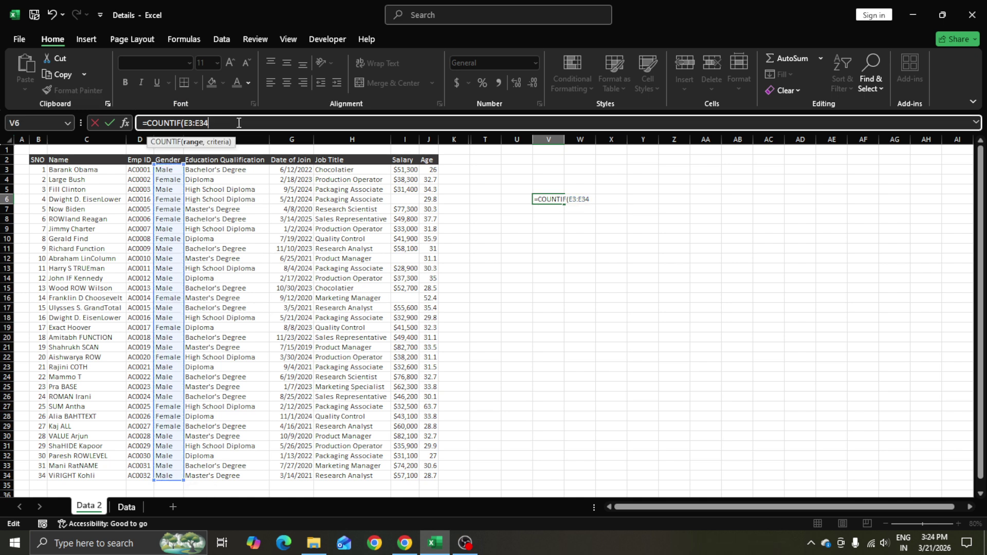
text(,"Makl)
key(BackSpace)
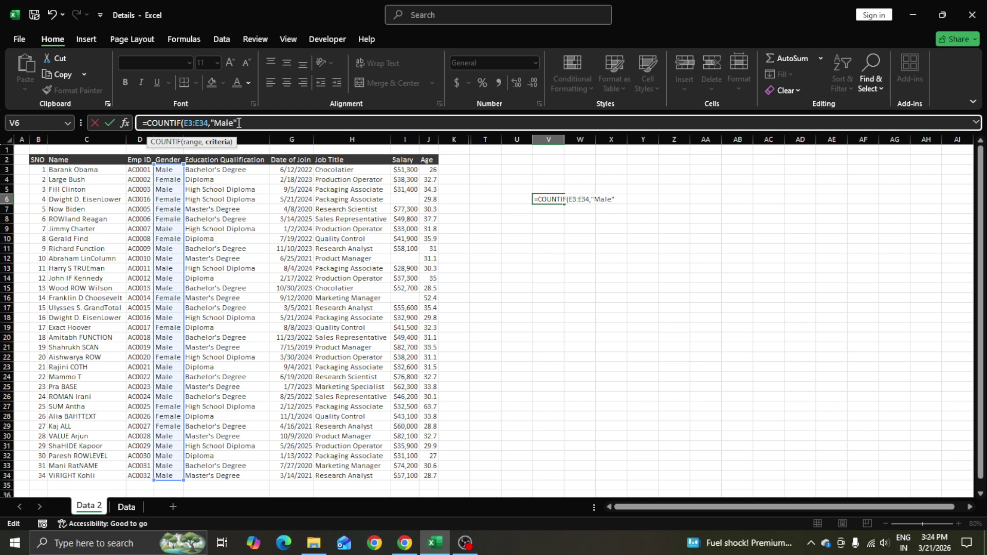
text(le"))
key(Return)
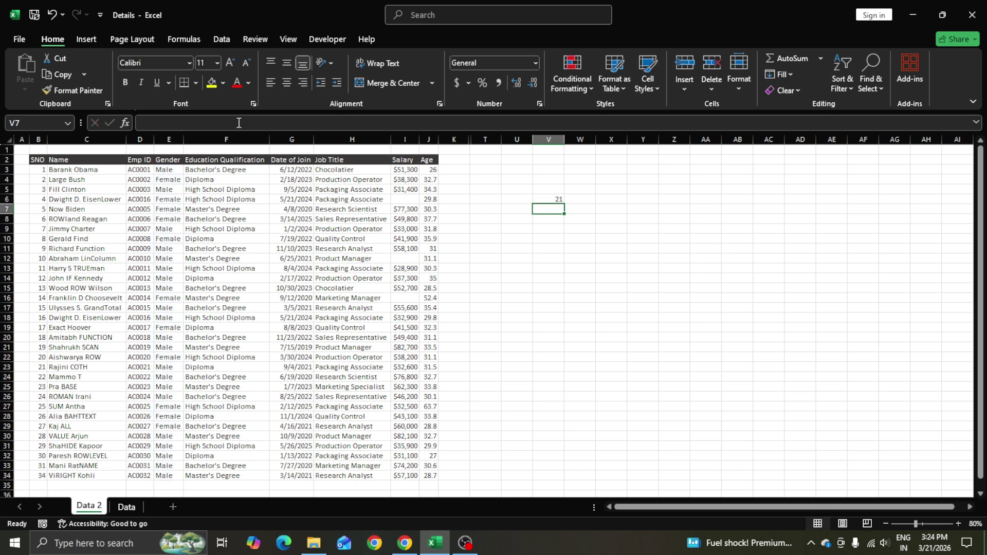
- Filter the employee table's Gender column to Male and select the filtered Gender cells to check their count
drag(33, 158, 435, 161)
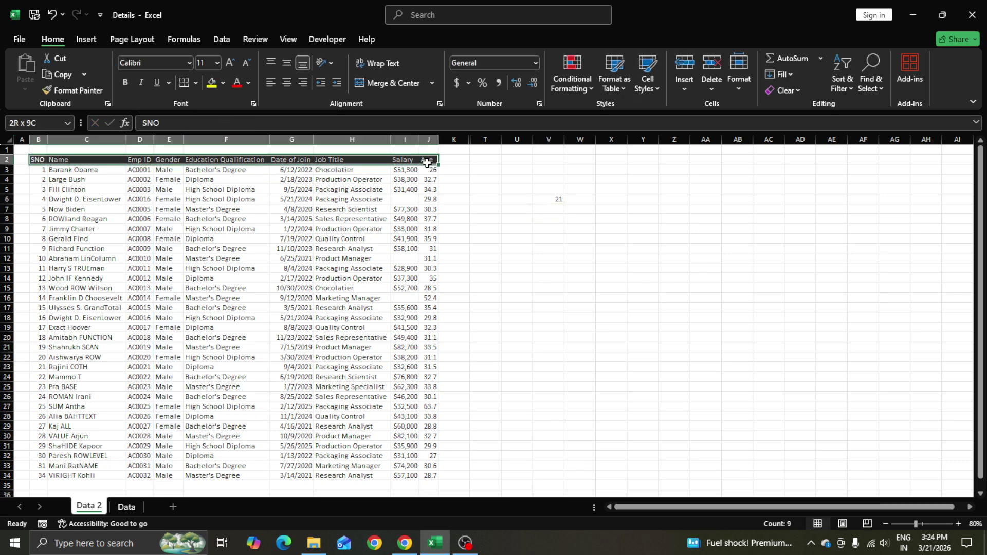
key(ctrl+shift+l)
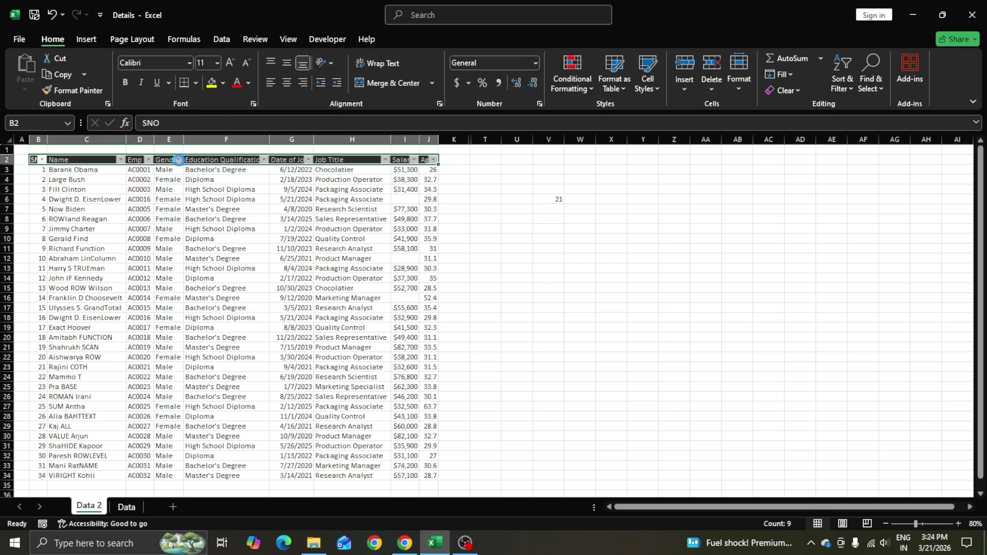
click(178, 160)
click(54, 331)
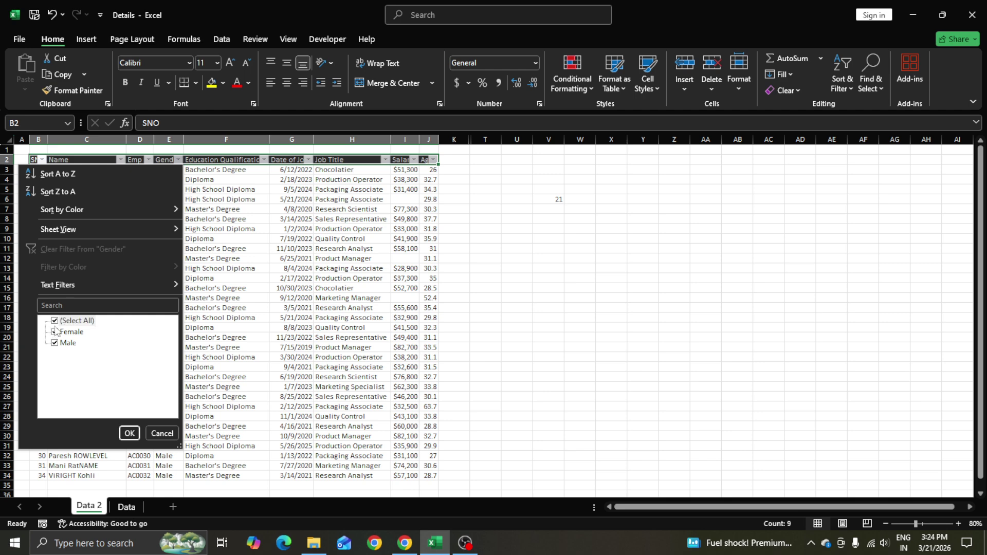
click(128, 433)
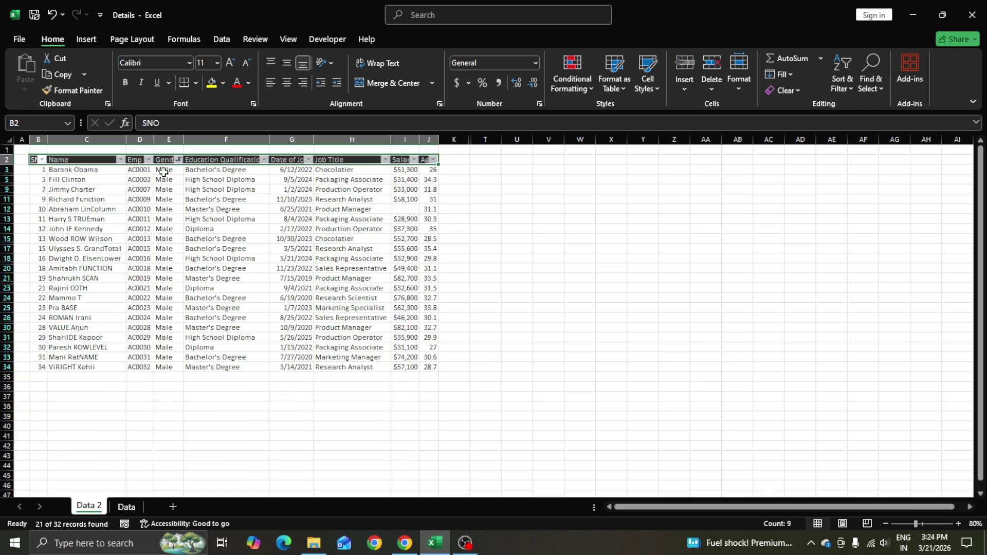
drag(164, 170, 166, 367)
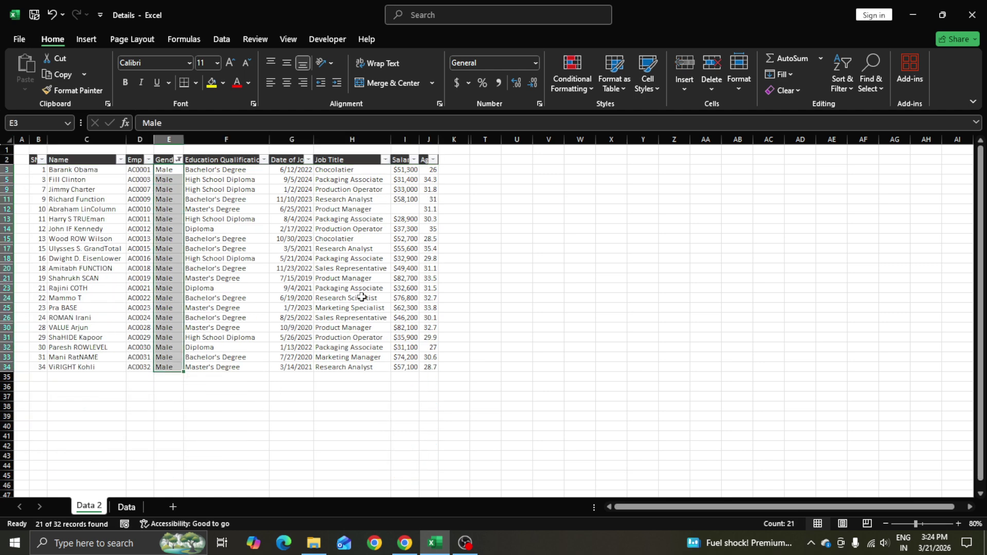
- Clear the Gender filter and remove the filter controls from the table's header row
key(alt+d)
key(f)
key(s)
key(ctrl+shift+l)
- Overwrite cell V6 with the start of a COUNTIFS formula using Gender range E3:E34 and the criterion "Male"
click(557, 199)
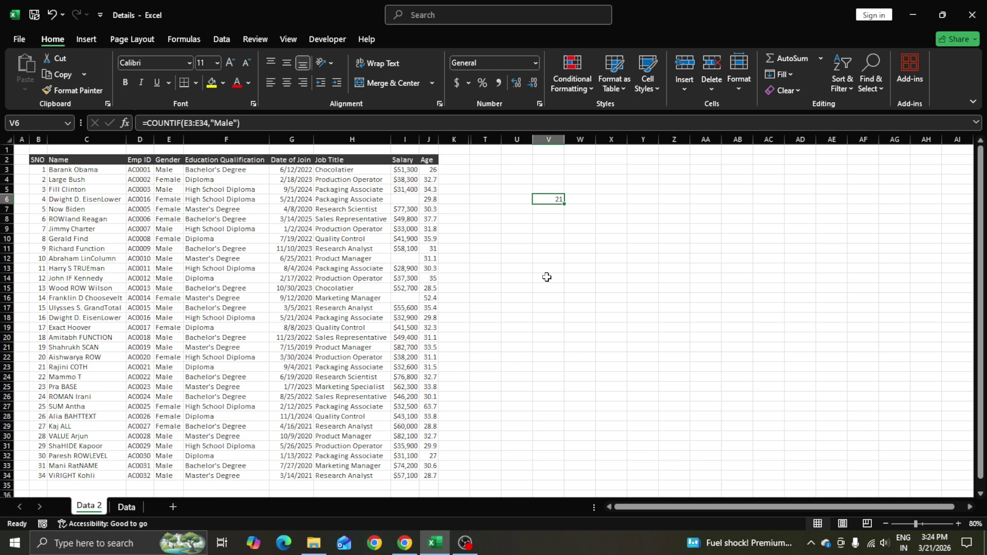
text(=conu)
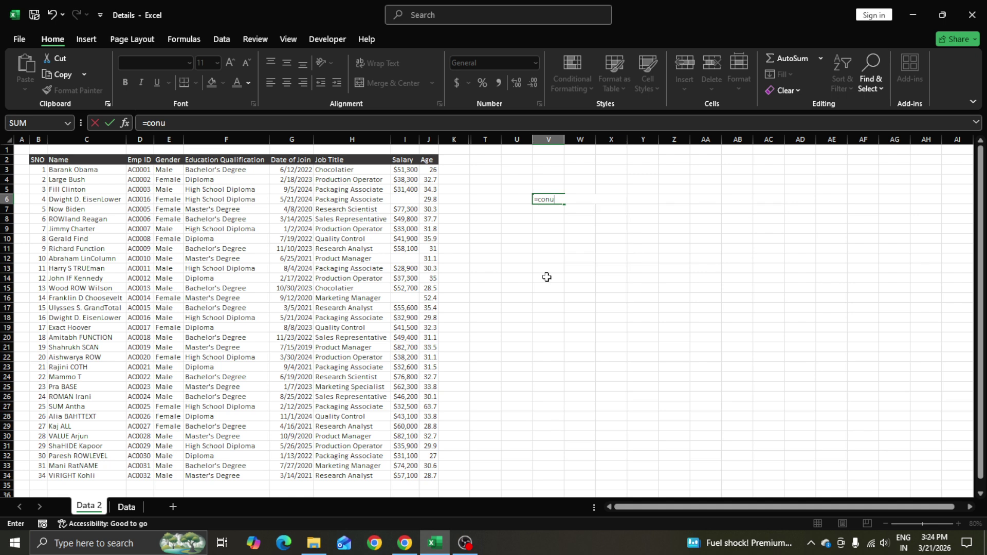
key(BackSpace)
key(BackSpace)
text(unt)
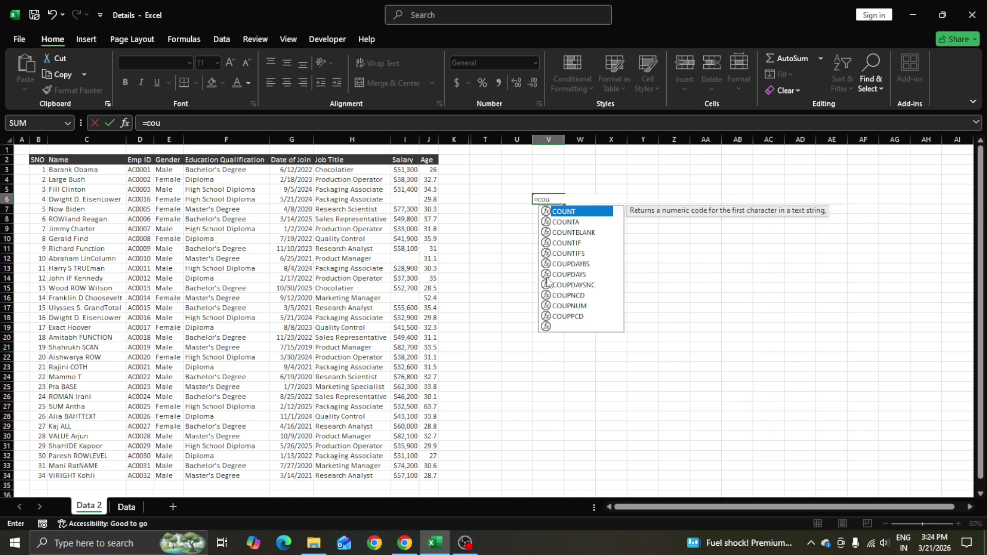
double_click(578, 254)
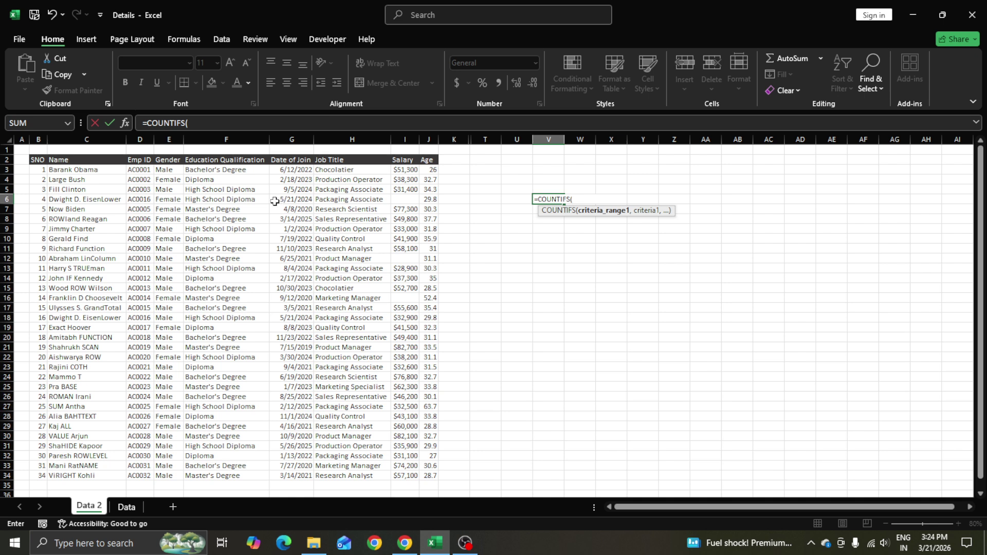
drag(169, 170, 164, 478)
click(233, 125)
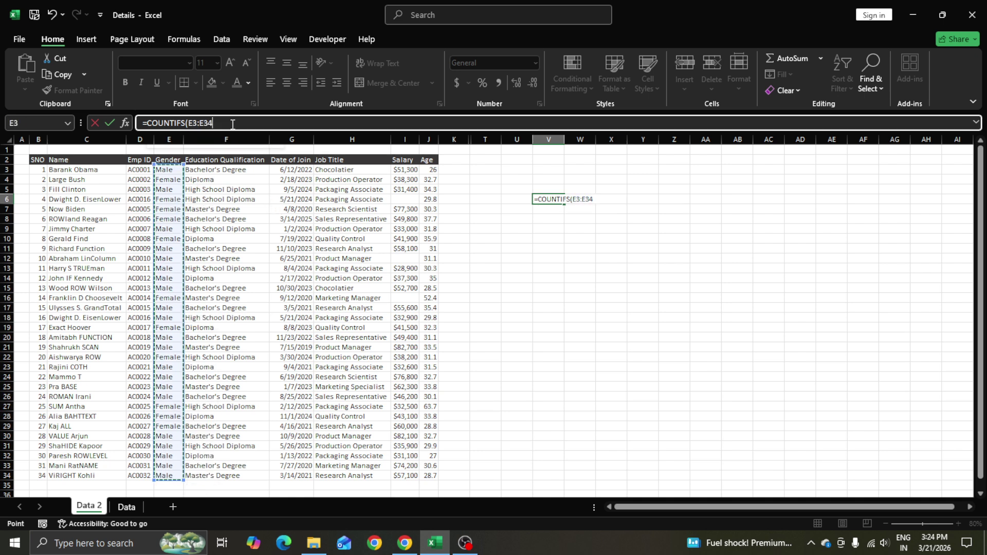
text(,"Male)
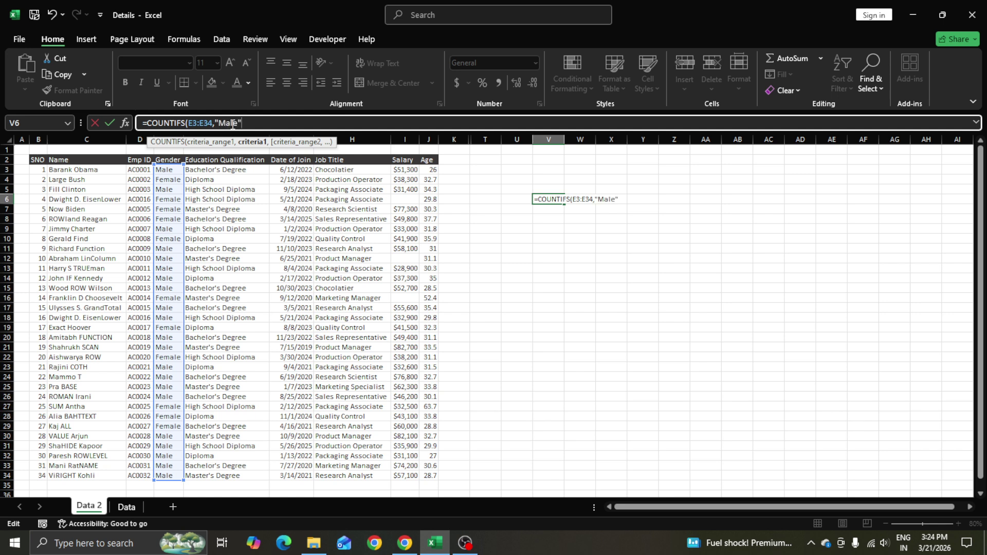
text(",)
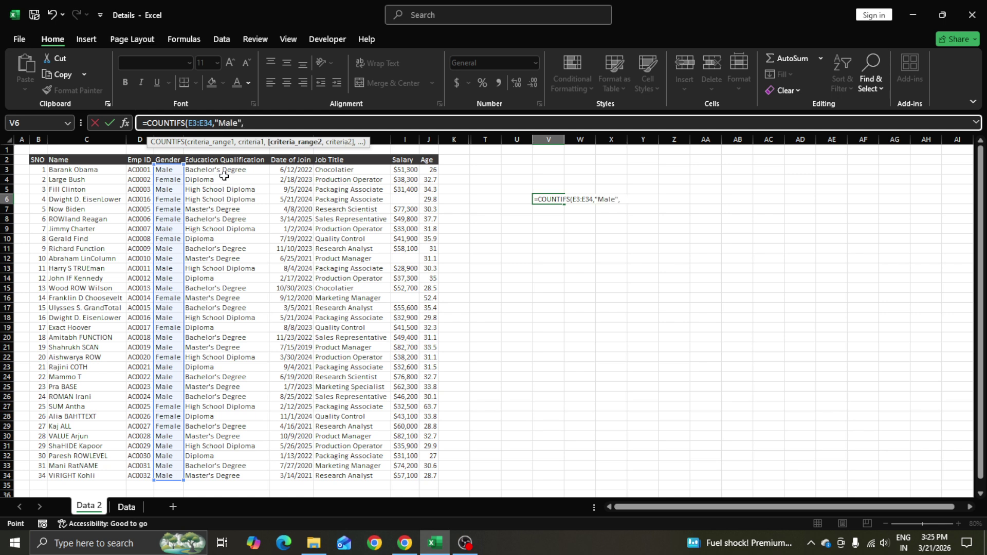
- Complete the COUNTIFS formula with Education Qualification range F3:F34 and the criterion "Diploma"
drag(222, 171, 235, 478)
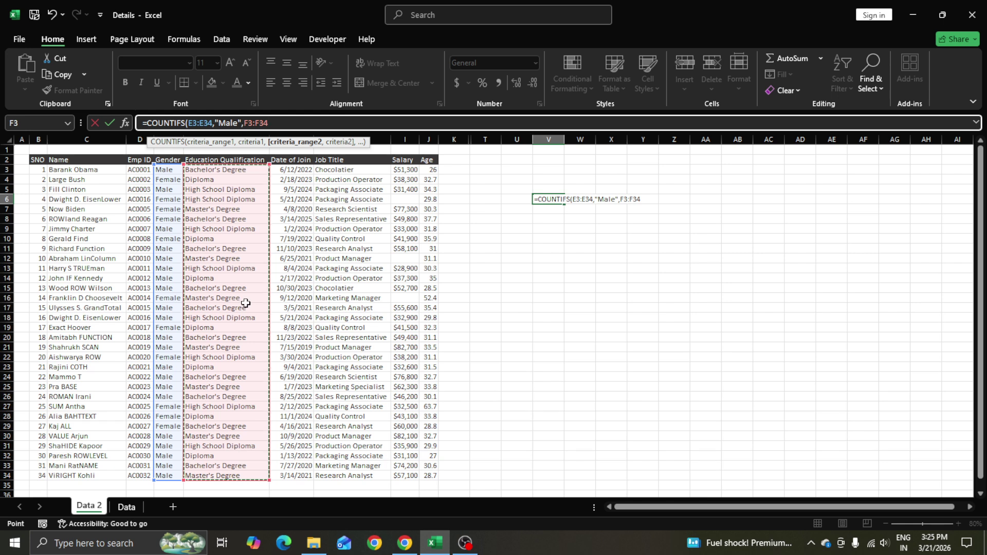
text(,")
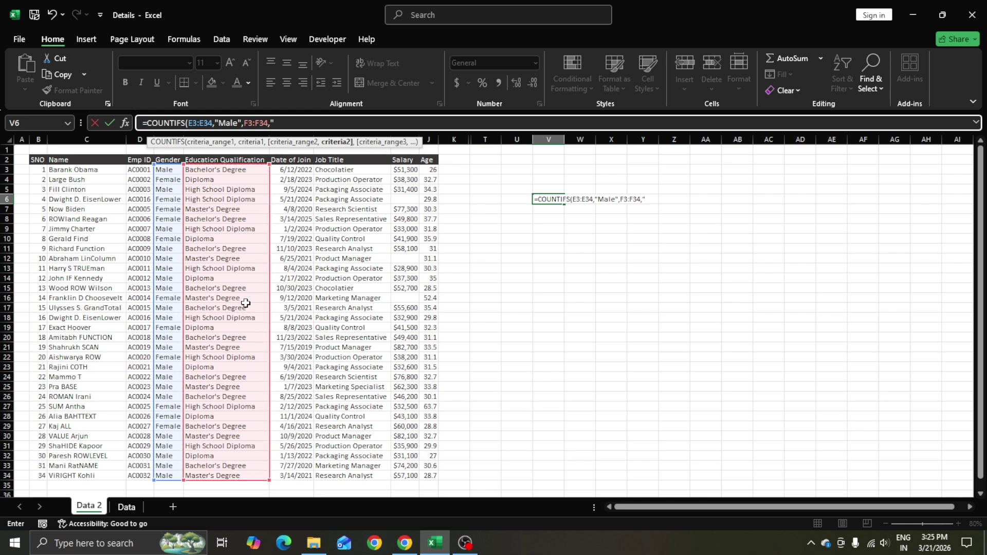
text(Diploma"))
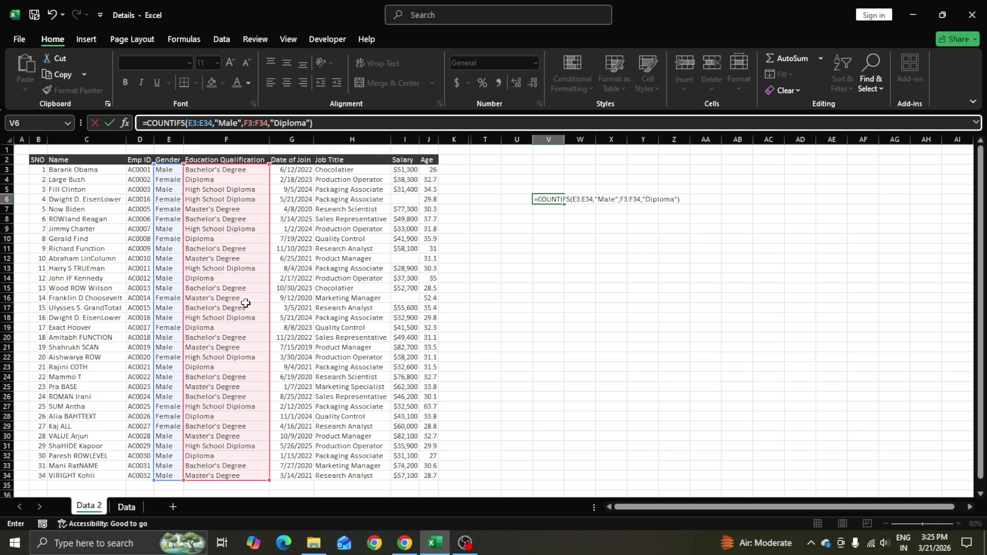
key(Return)
- Add filters to the table's header row and filter Education Qualification to show only Diploma
drag(43, 160, 430, 160)
key(ctrl+shift+l)
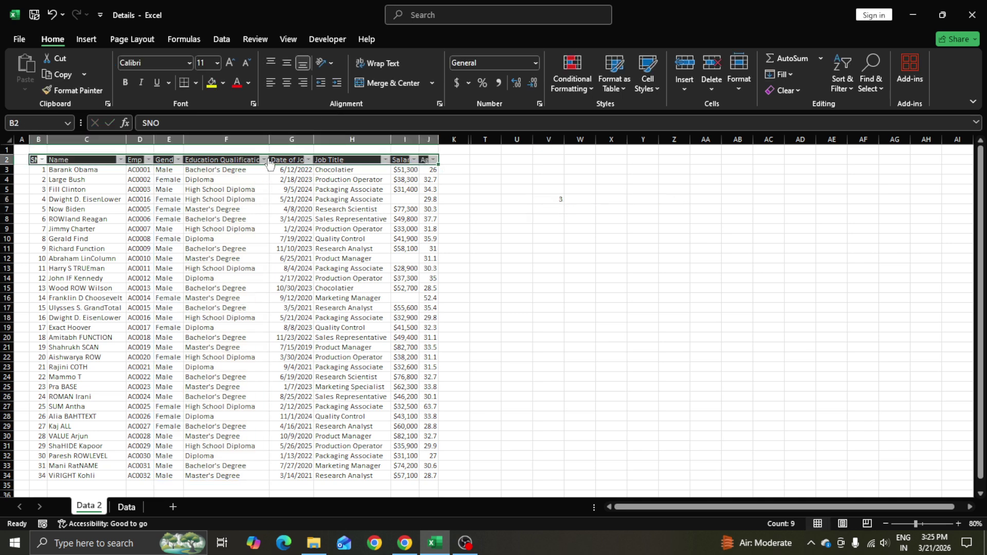
click(264, 160)
click(149, 321)
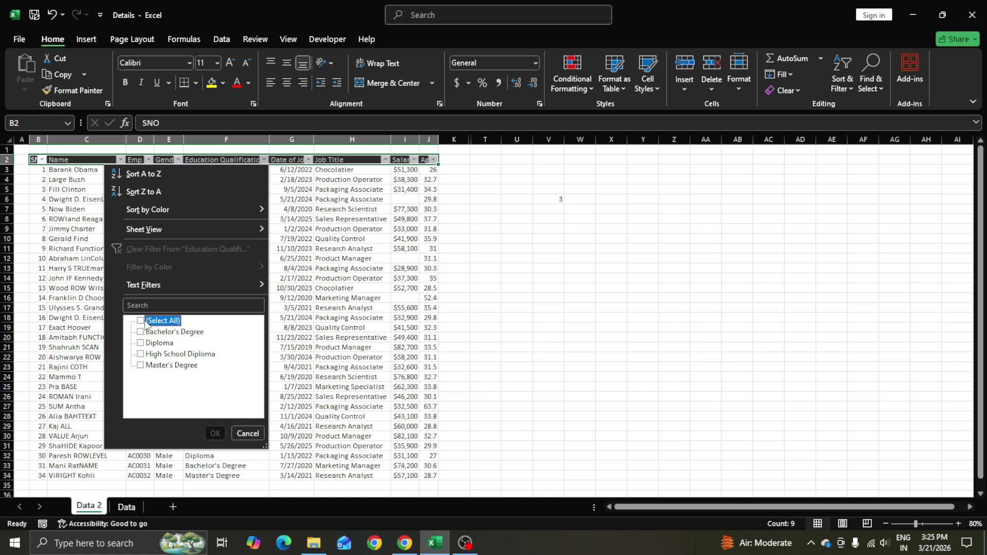
click(154, 343)
click(215, 434)
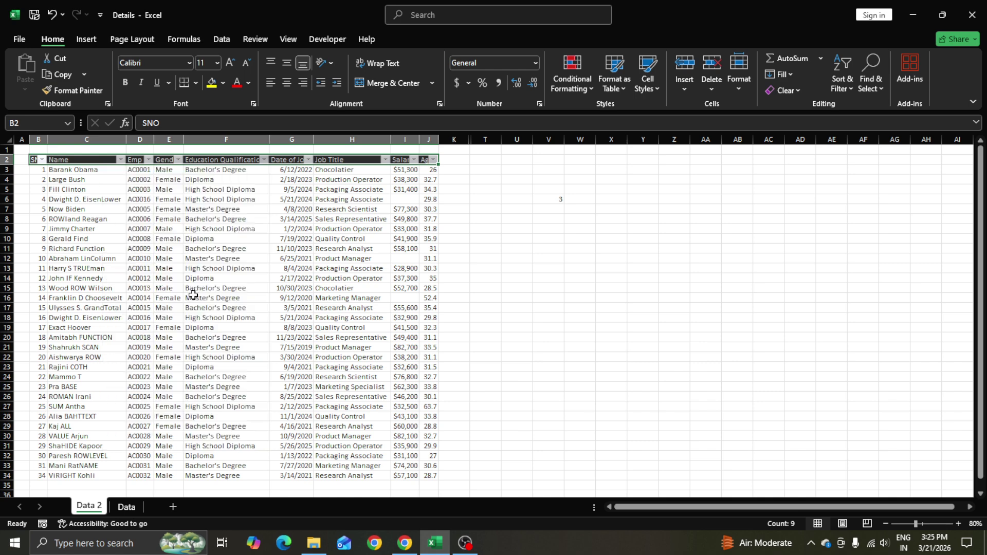
- Narrow the Diploma rows to Male in the Gender column to check the count, and remove all filters
click(178, 160)
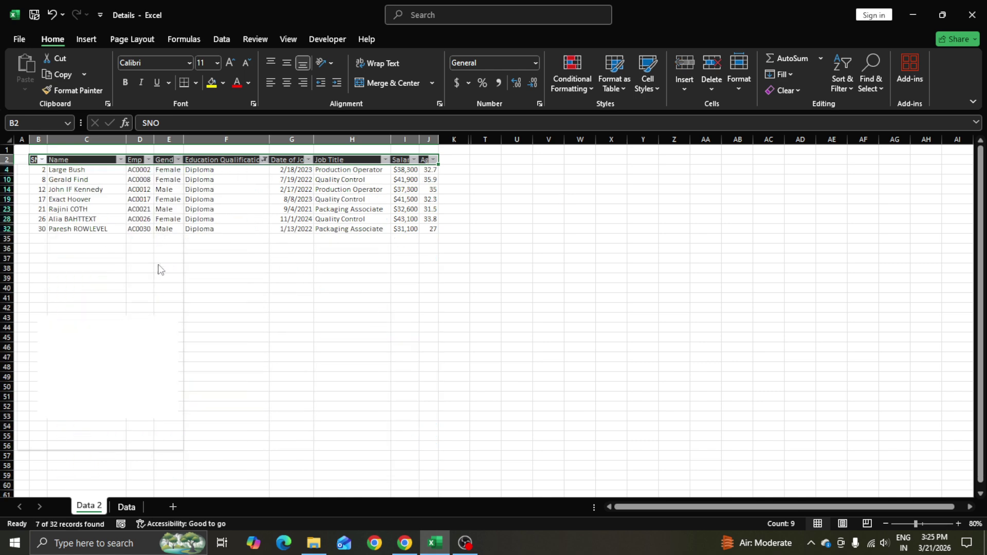
click(58, 320)
click(55, 343)
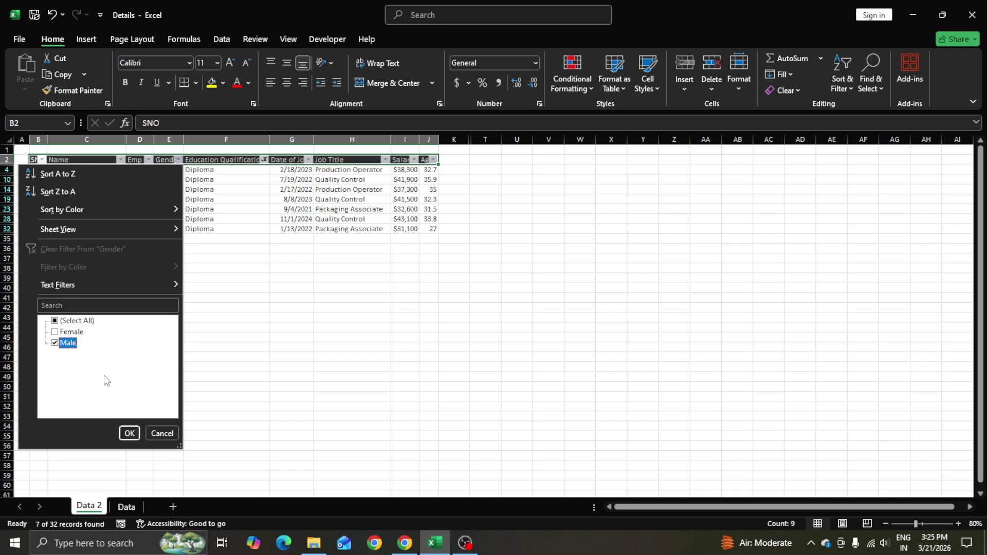
click(129, 433)
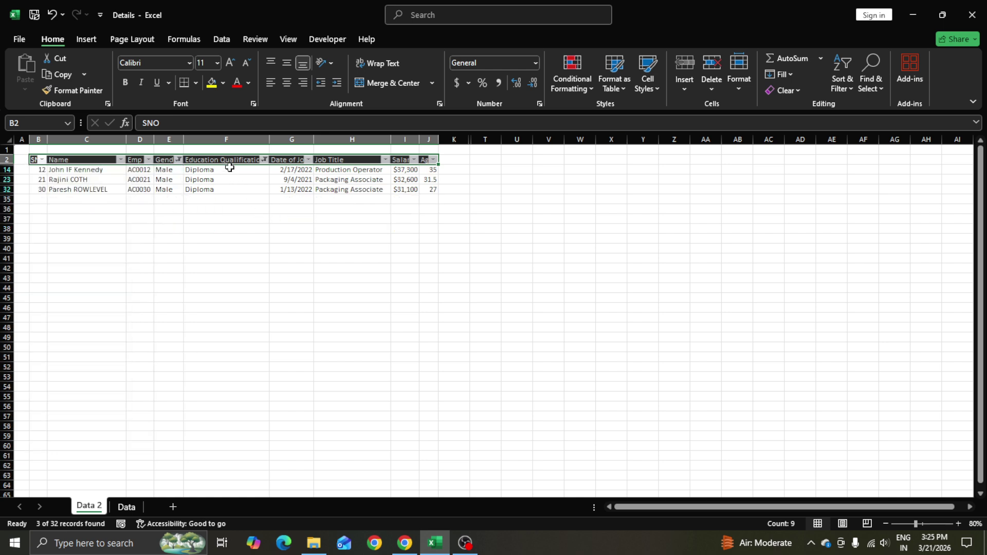
key(ctrl+shift+l)
- Clear the COUNTIFS formula from cell V6 and review the functions suggested for "=coun" down to DCOUNT, leaving the cell empty
click(555, 202)
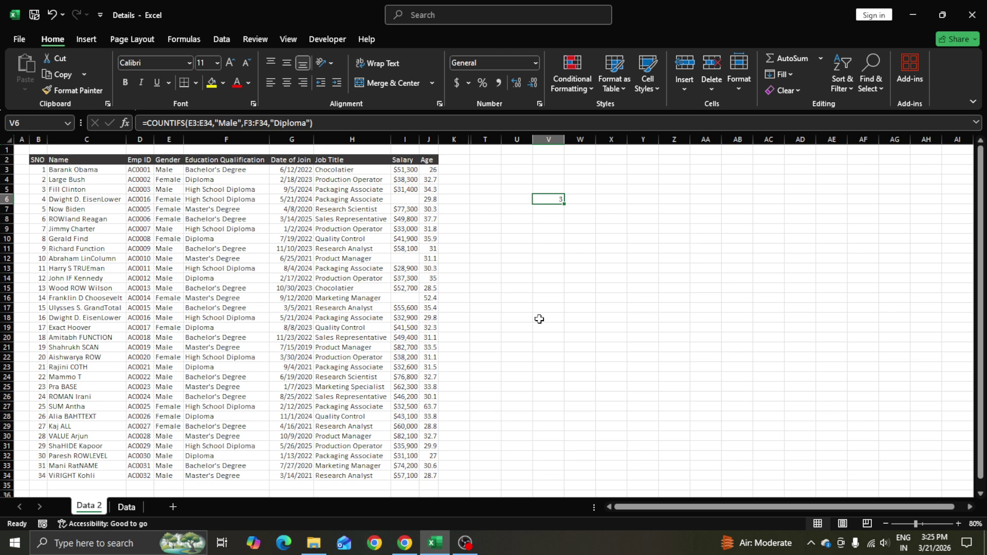
key(F2)
key(Escape)
text(=coun)
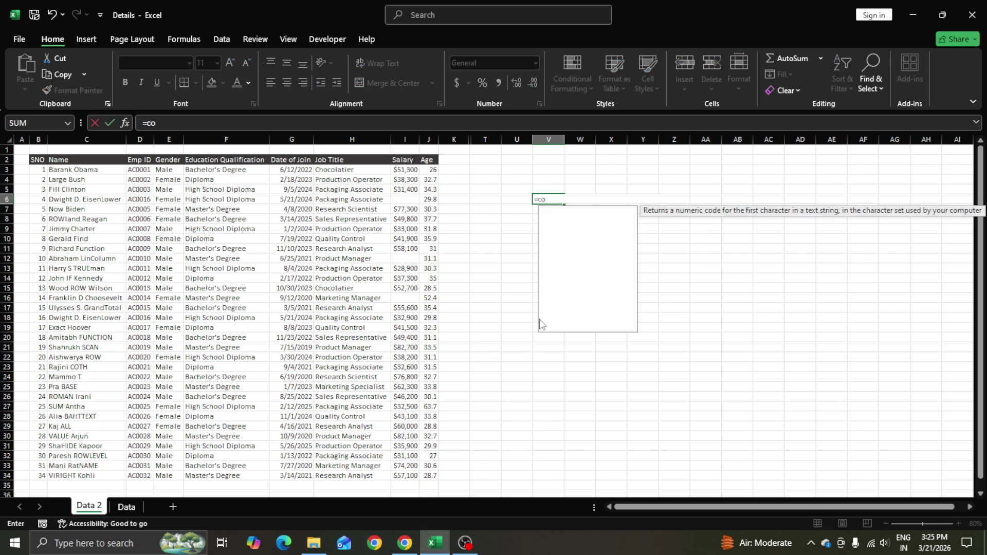
key(Down)
key(Down)
key(Down)
key(Down)
key(Down)
key(Down)
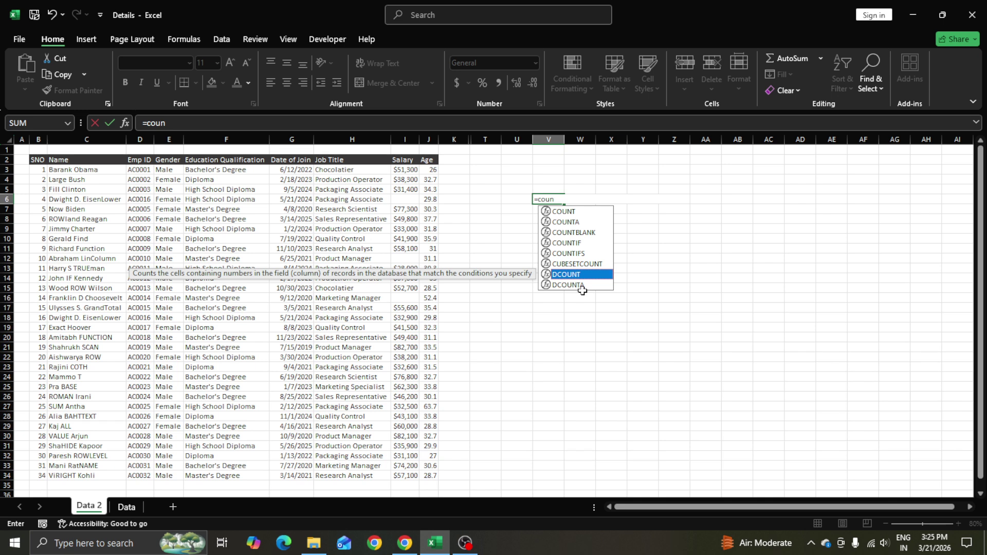
key(Escape)
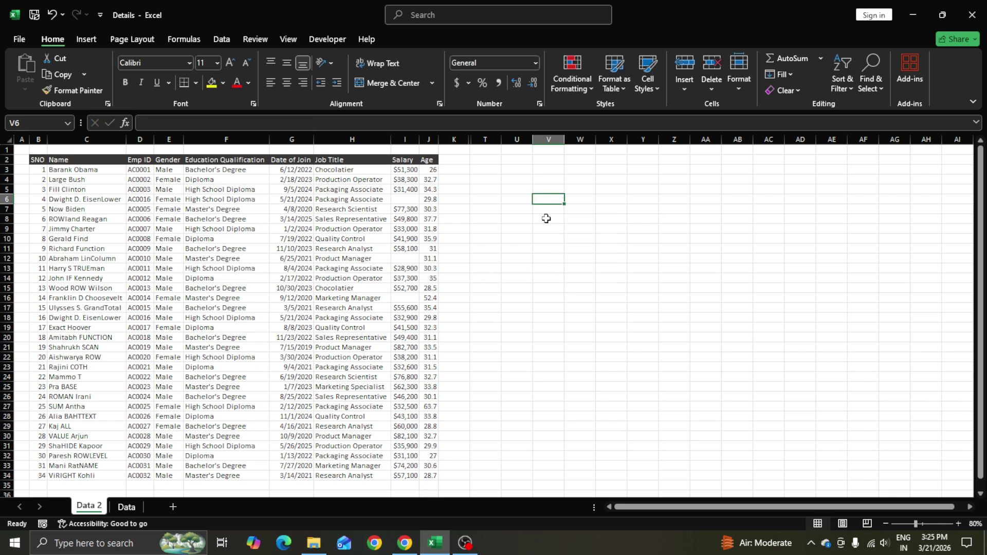
- Set up a criteria block with the header Age in cell V7 and the condition >30 in V8
click(547, 210)
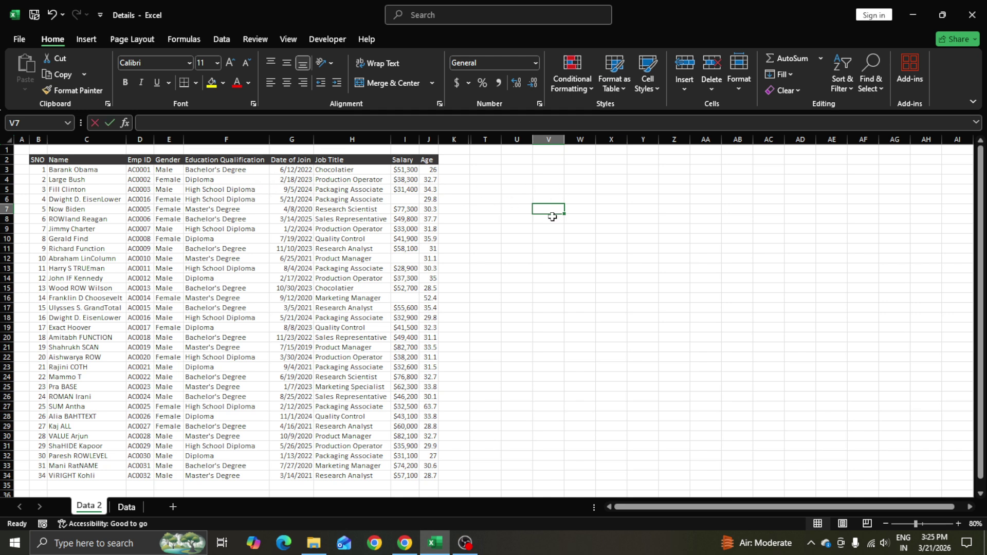
text(Age)
key(Return)
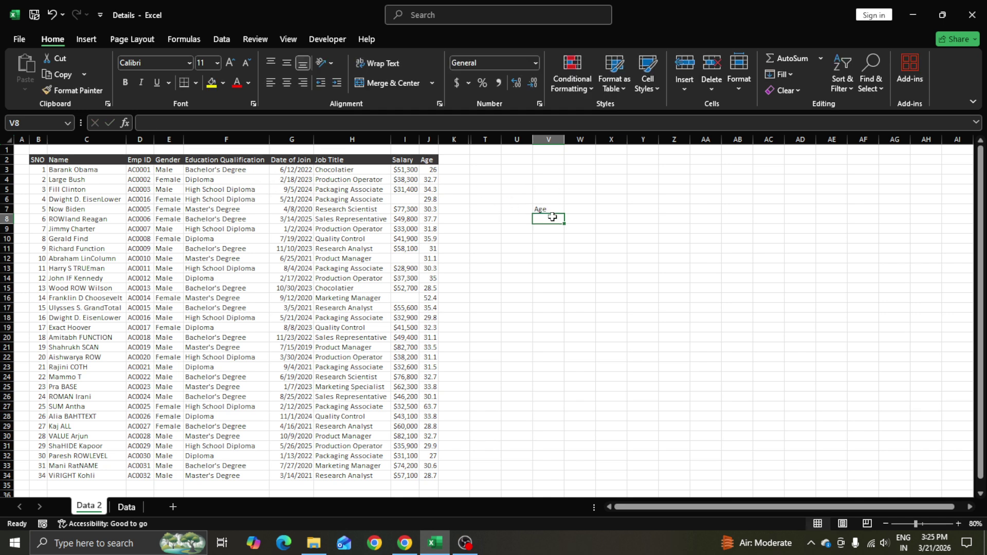
text(>30)
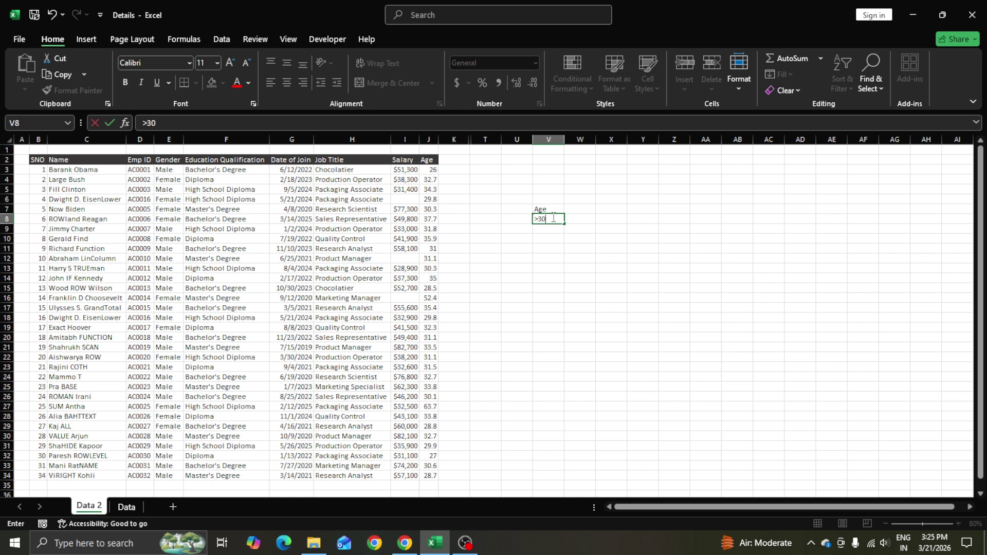
key(Return)
- Enter a DCOUNT formula in V10 with database B2:J34, field "Age" and criteria range V7:V8
key(Return)
text(=)
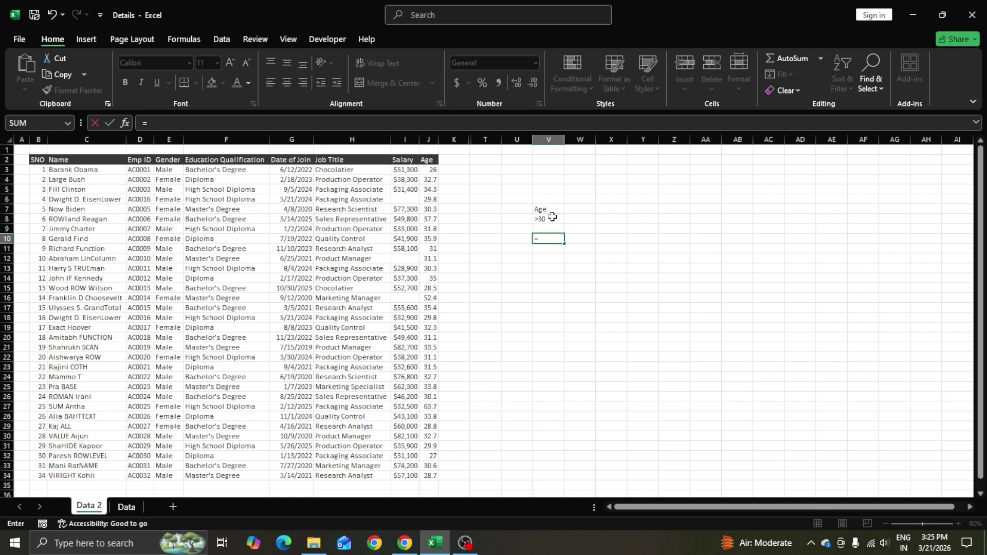
text(dcou)
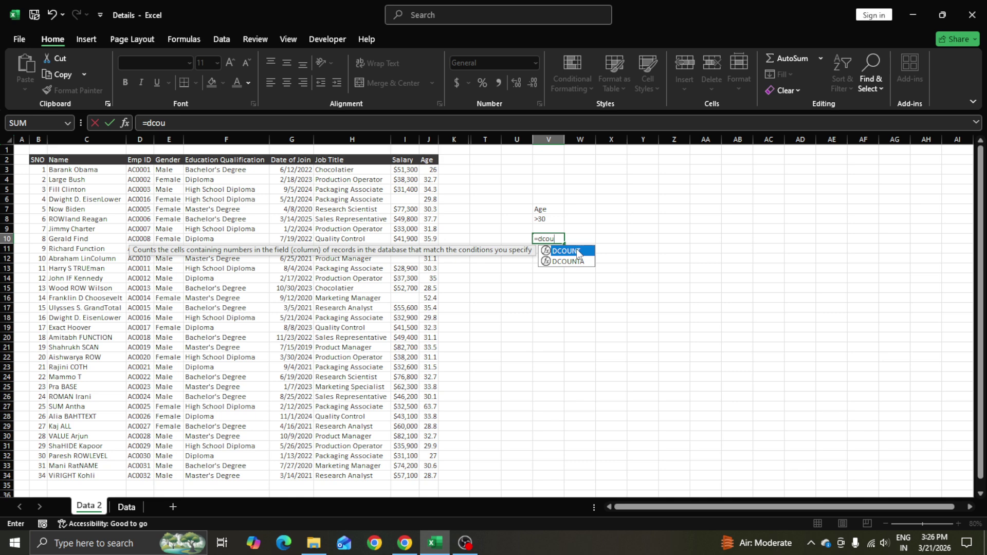
double_click(566, 251)
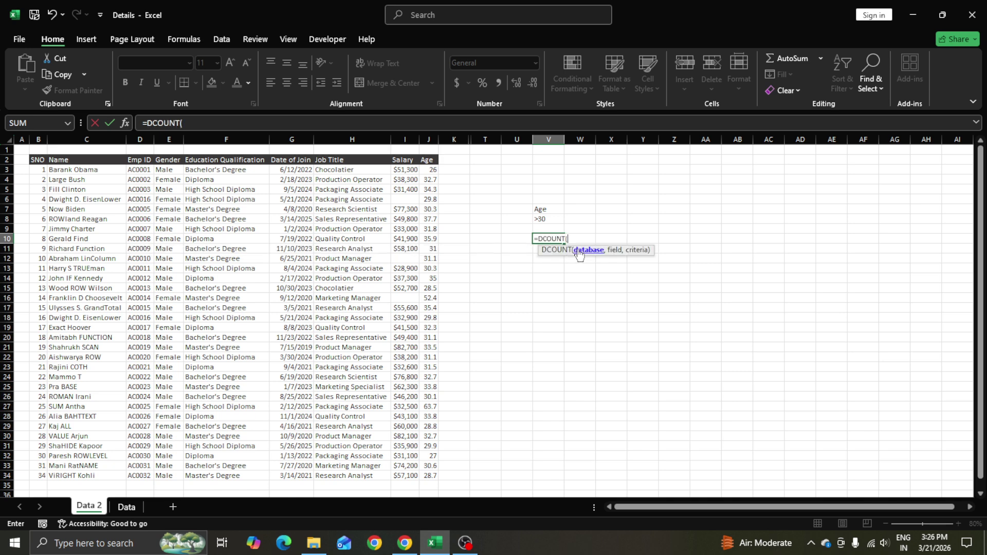
drag(32, 161, 432, 477)
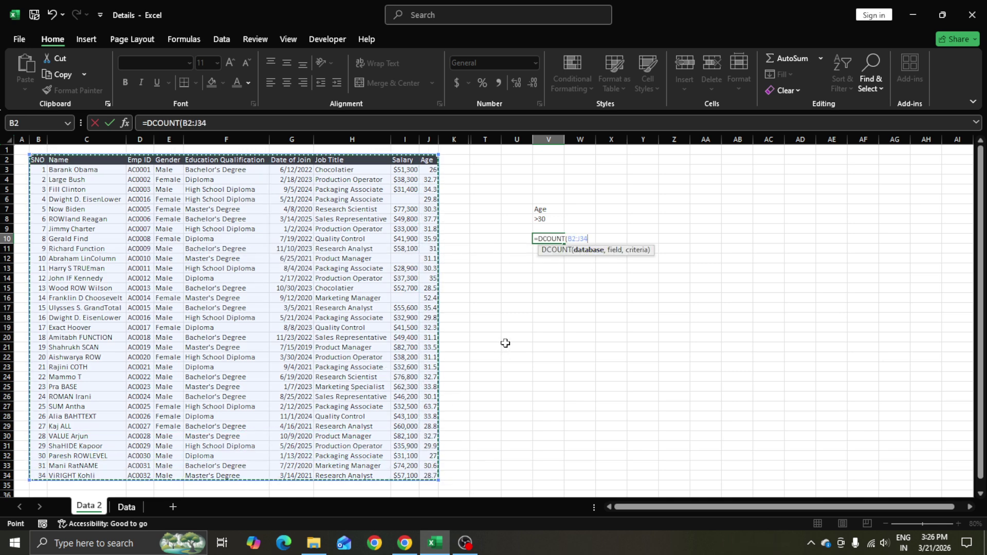
text(,)
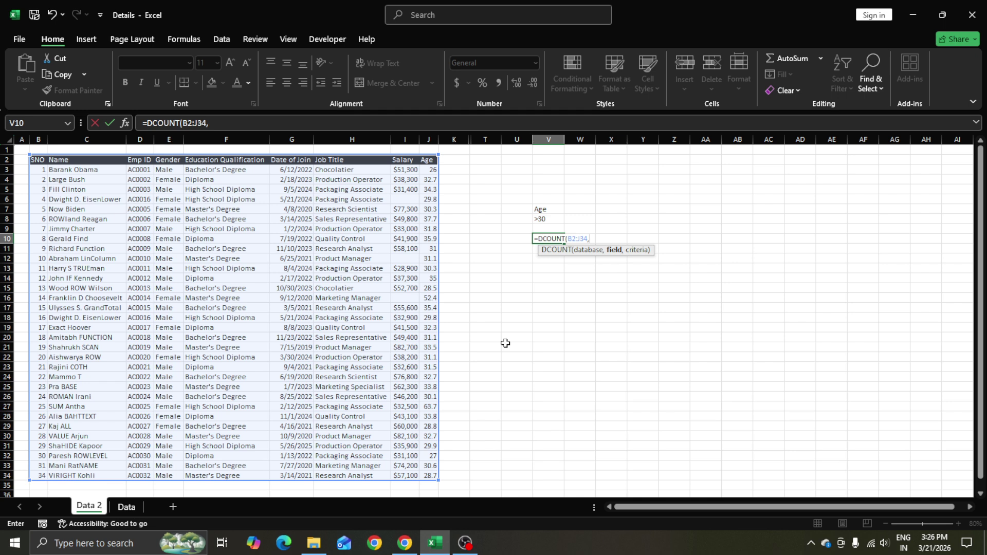
text("Age",)
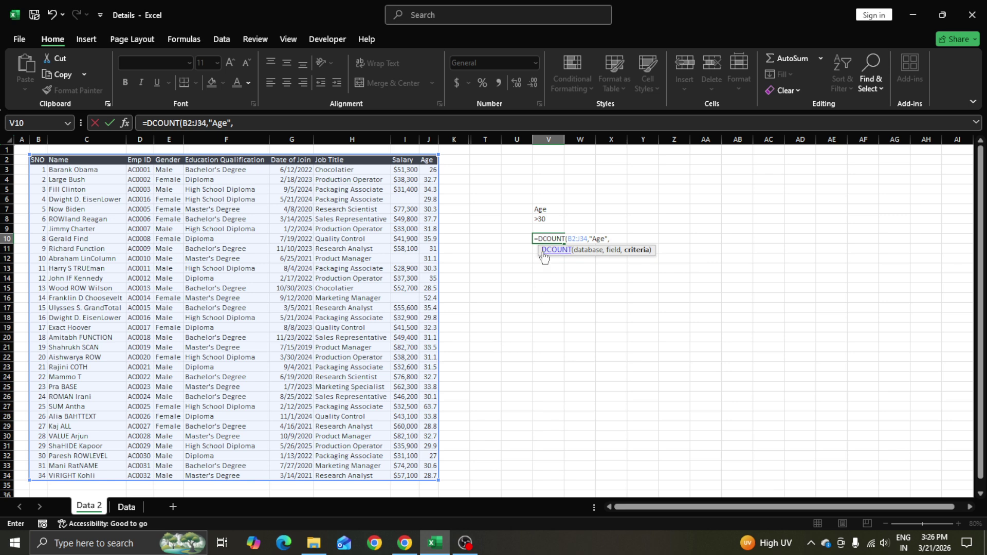
drag(546, 211, 546, 220)
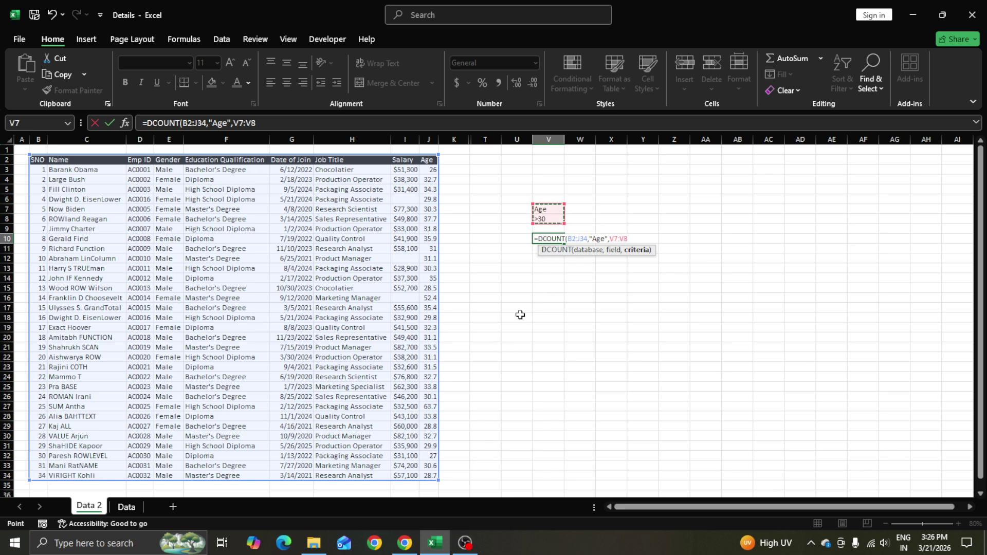
key(ctrl+Return)
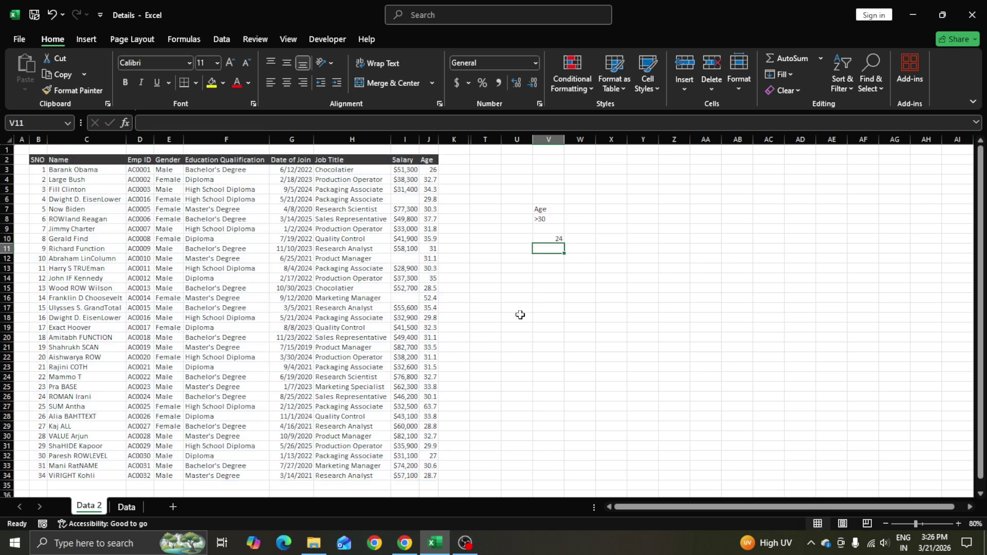
- Add filters to the employee table's header row, B2:J2
drag(38, 151, 434, 160)
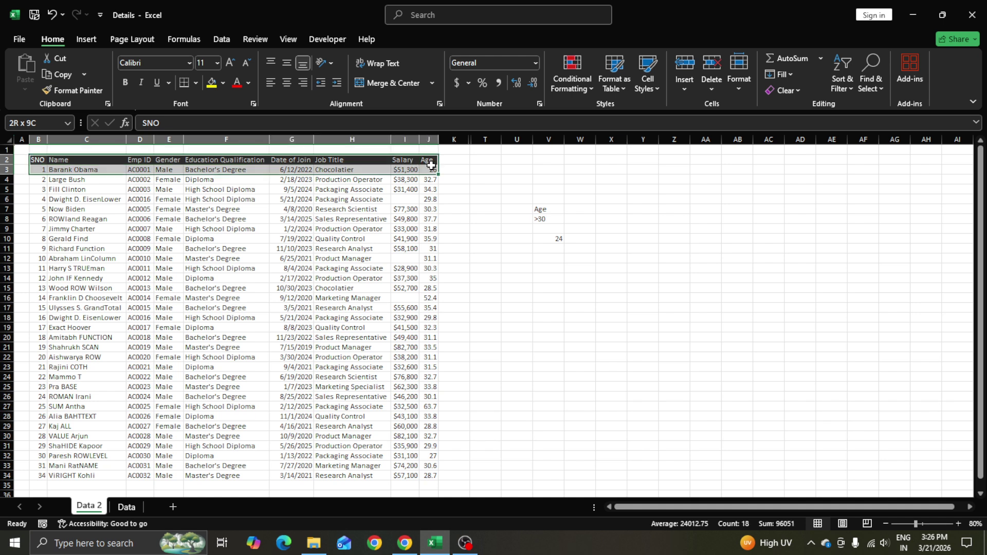
key(alt+d)
key(f)
key(f)
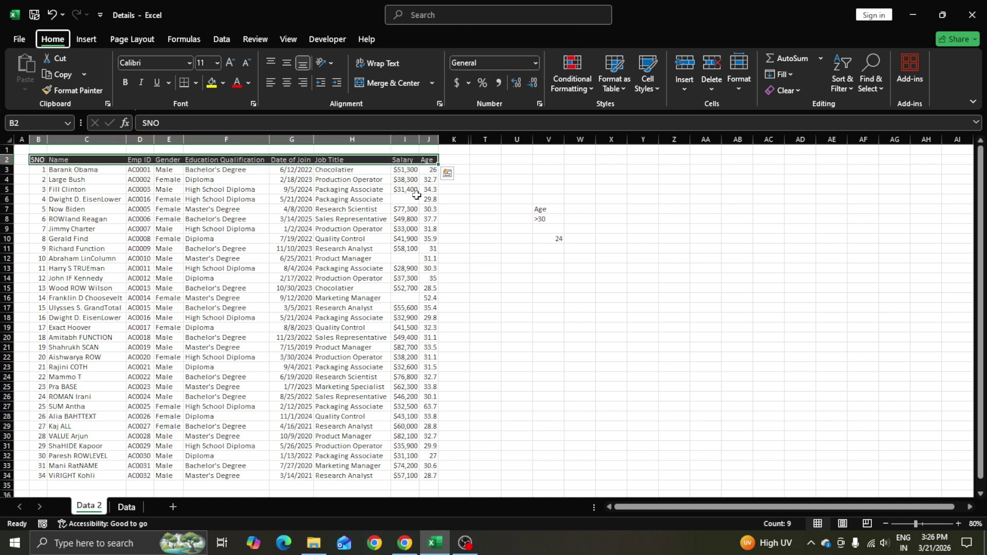
- Filter the Age column to exclude 26, 27, 28.5, 28.7, 28.8, 29.8 and 29.9, and select the remaining ages to check their count
click(433, 160)
click(319, 332)
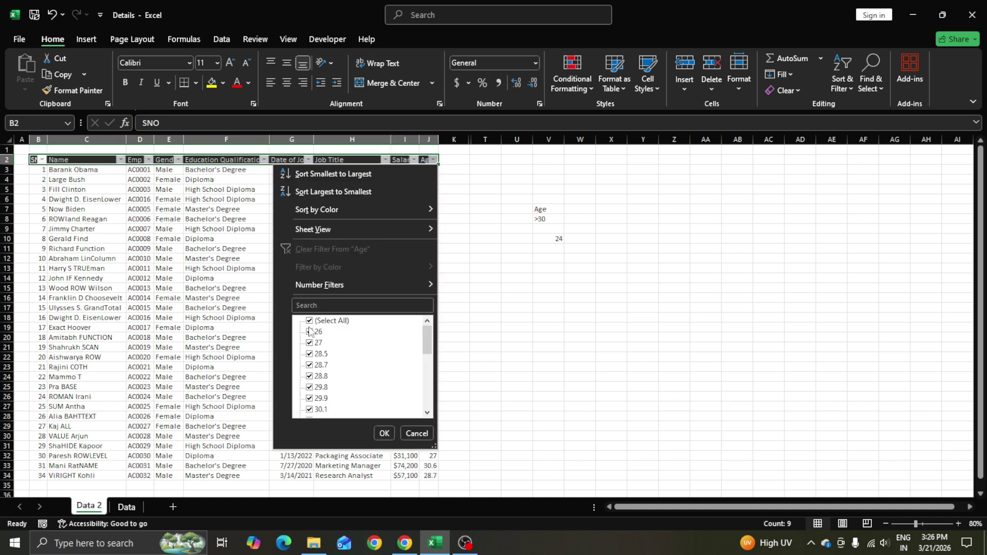
click(310, 342)
click(310, 354)
click(310, 365)
click(311, 376)
click(315, 387)
click(318, 398)
click(383, 433)
drag(431, 175, 431, 397)
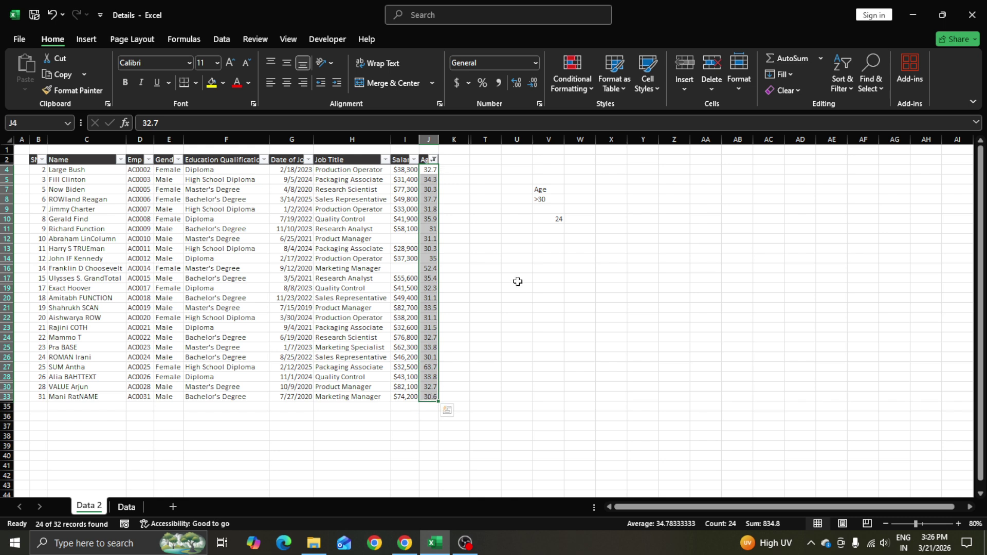